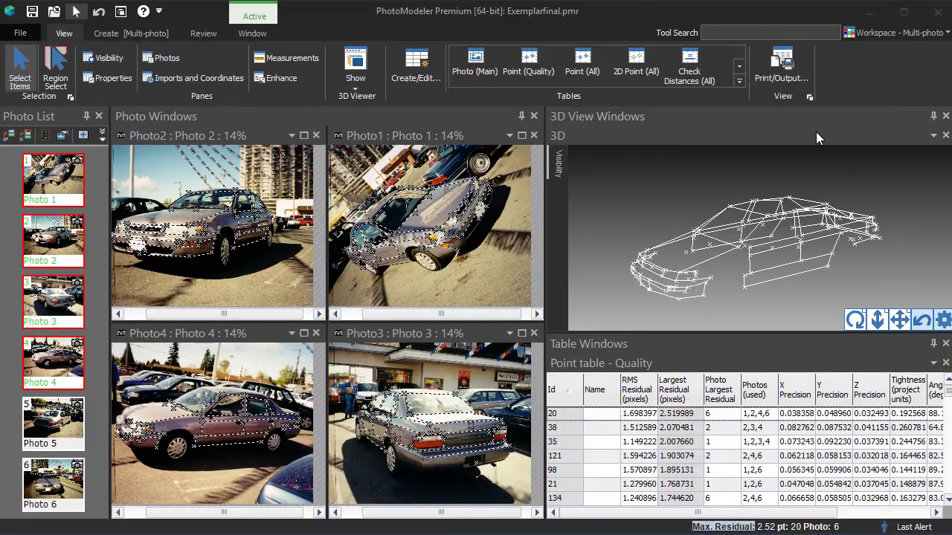
click(812, 132)
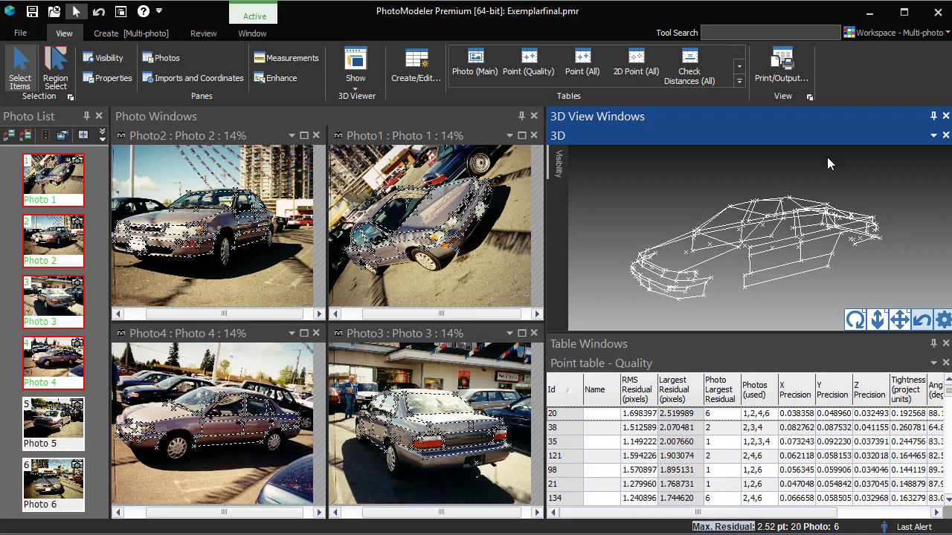
click(856, 319)
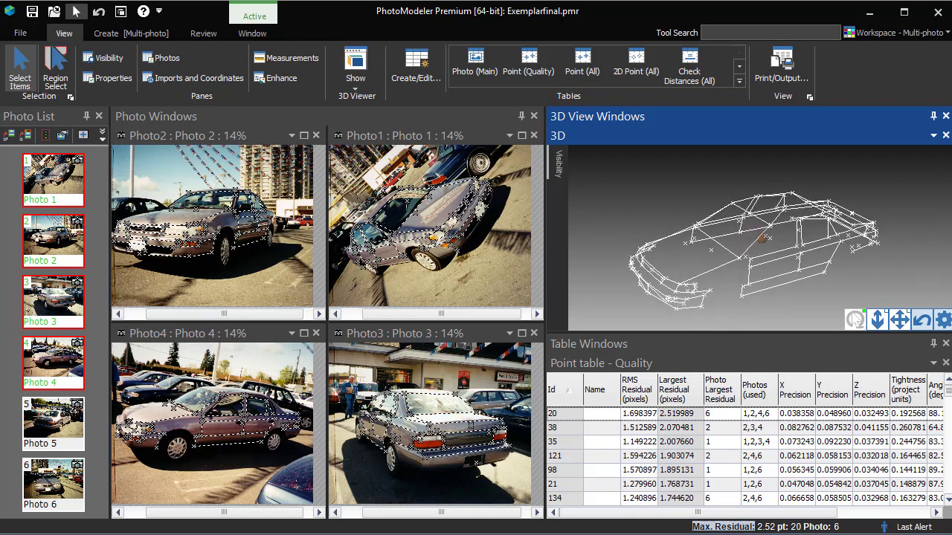
click(856, 320)
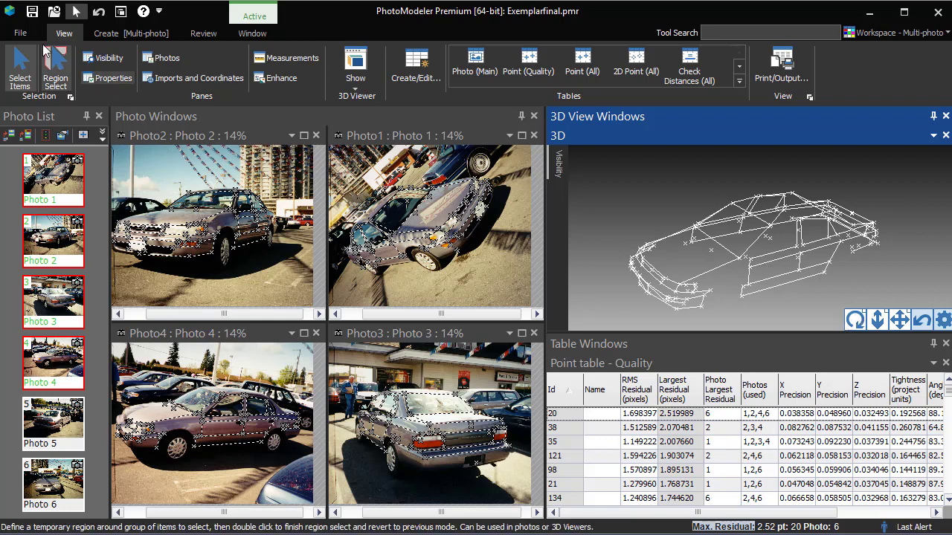
Set up a 3D DXF export of the exemplar car model and include the point IDs among the exported items
click(21, 33)
click(40, 274)
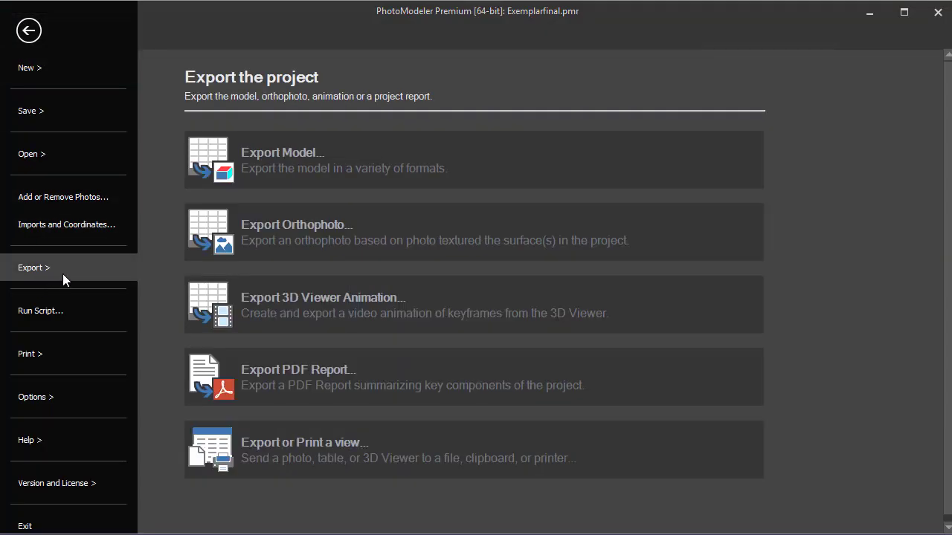
click(345, 154)
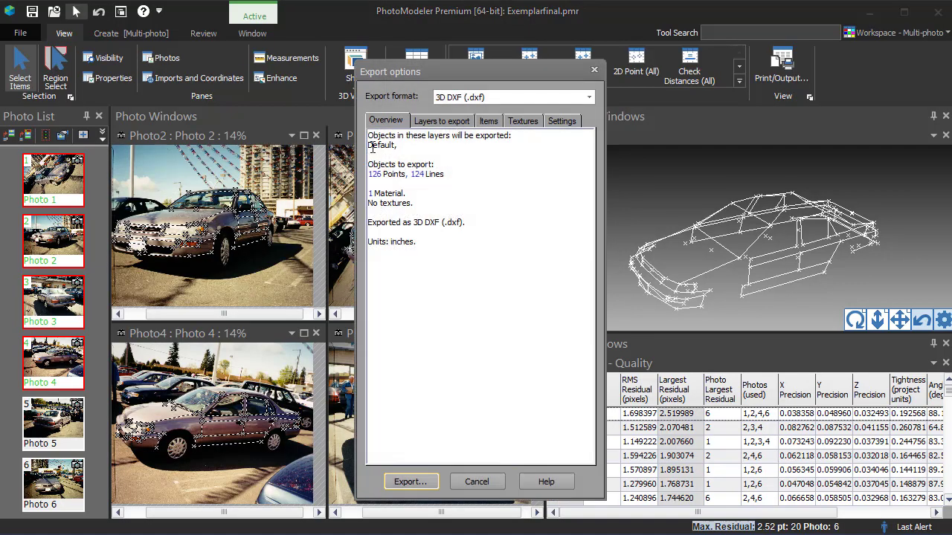
click(488, 123)
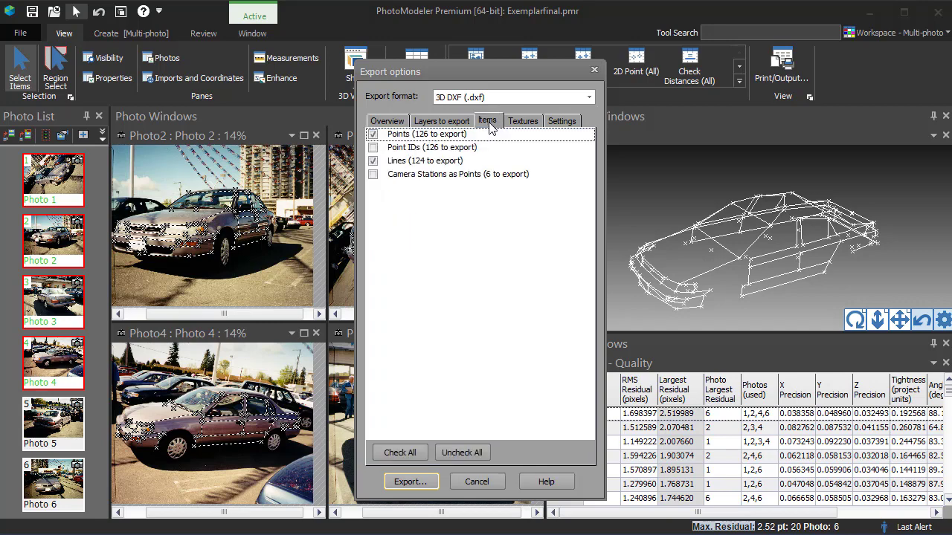
click(373, 147)
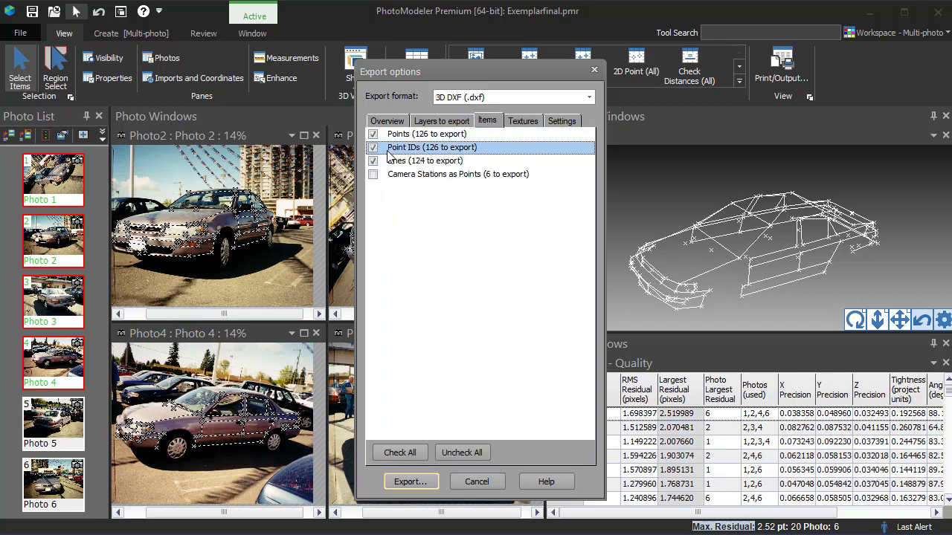
Export the model to a file named CorollaExemplar.dxf
click(410, 482)
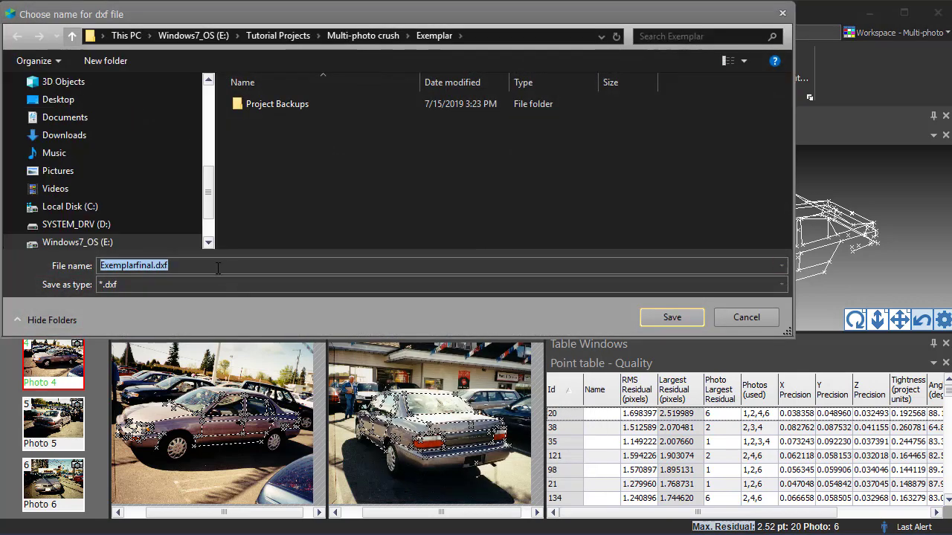
text(Corola)
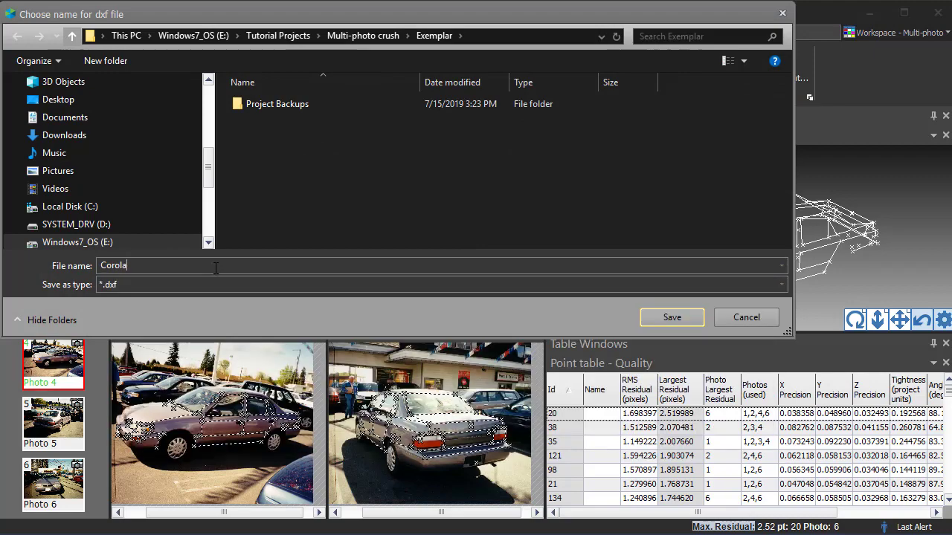
text(Exemplar.dxf)
key(Return)
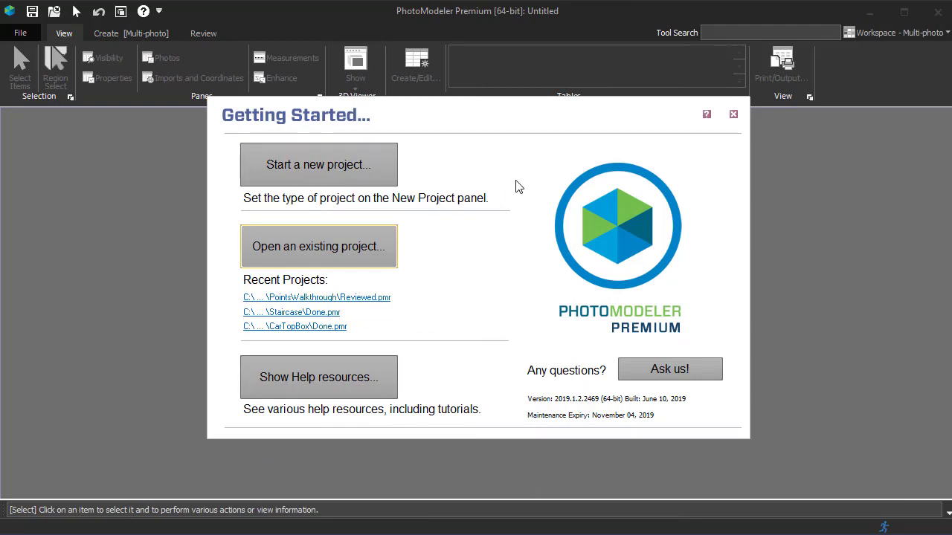
Start a new Manually Marked Project and add the photos corcrush1.jpg and corcrush3.jpg from the Multi-photo crush folder
click(359, 176)
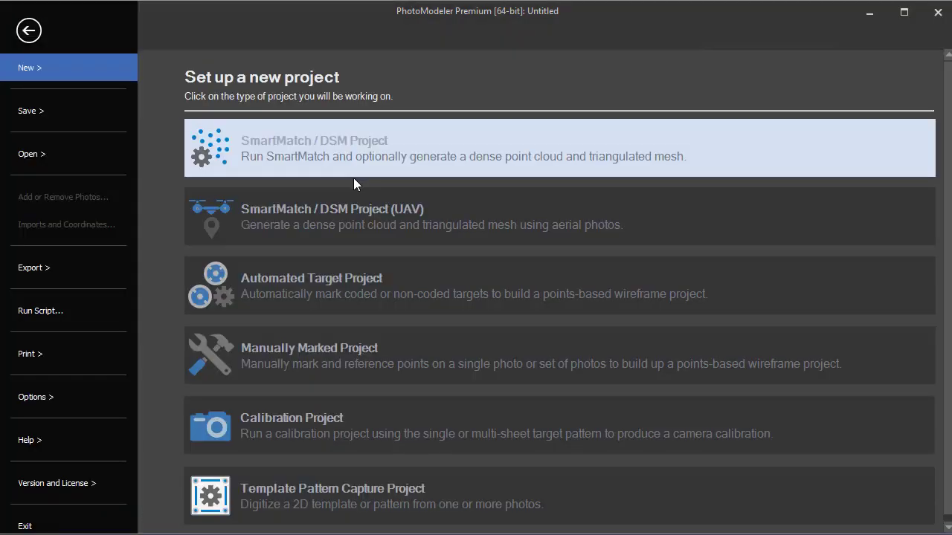
click(347, 353)
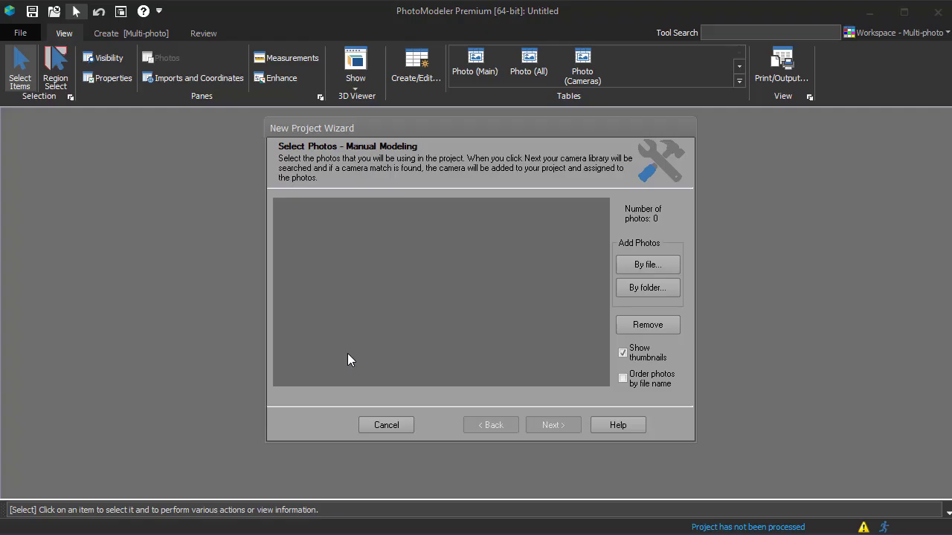
click(629, 266)
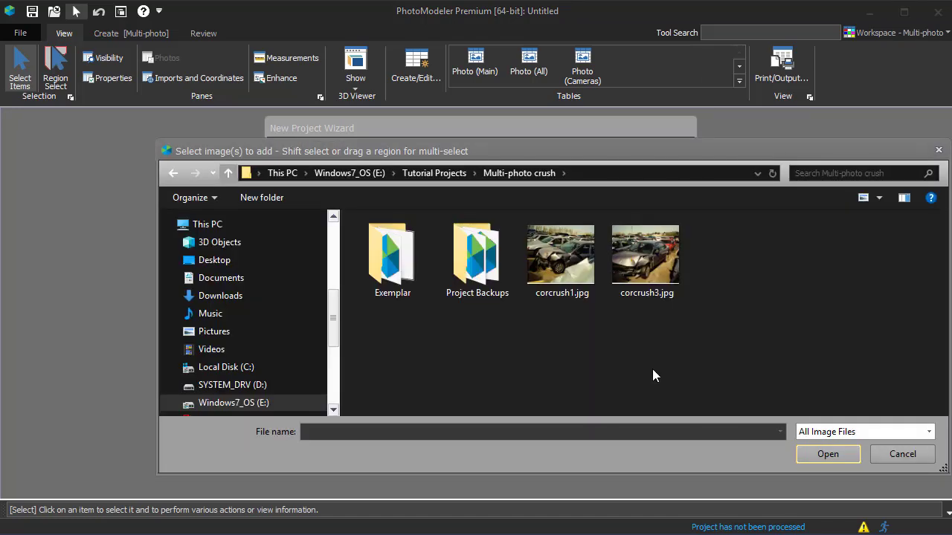
click(576, 295)
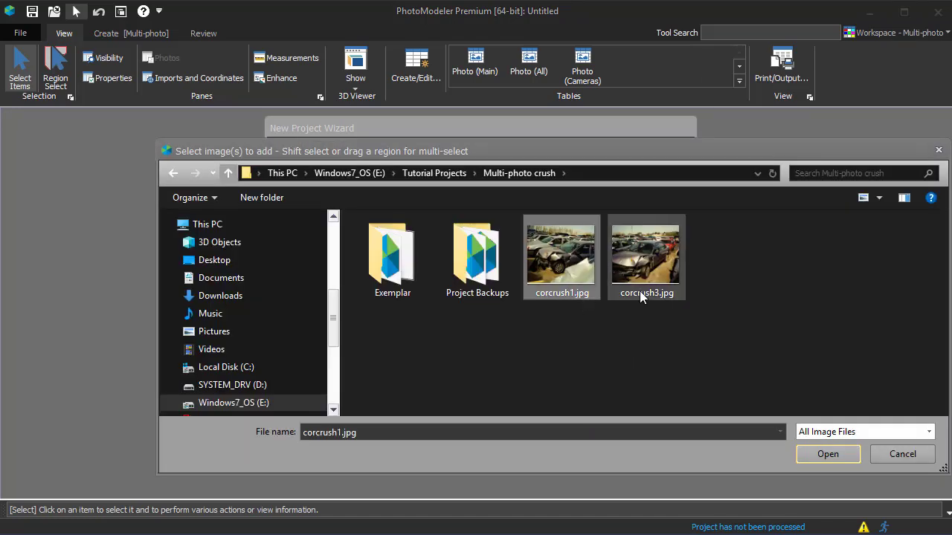
shift+click(640, 291)
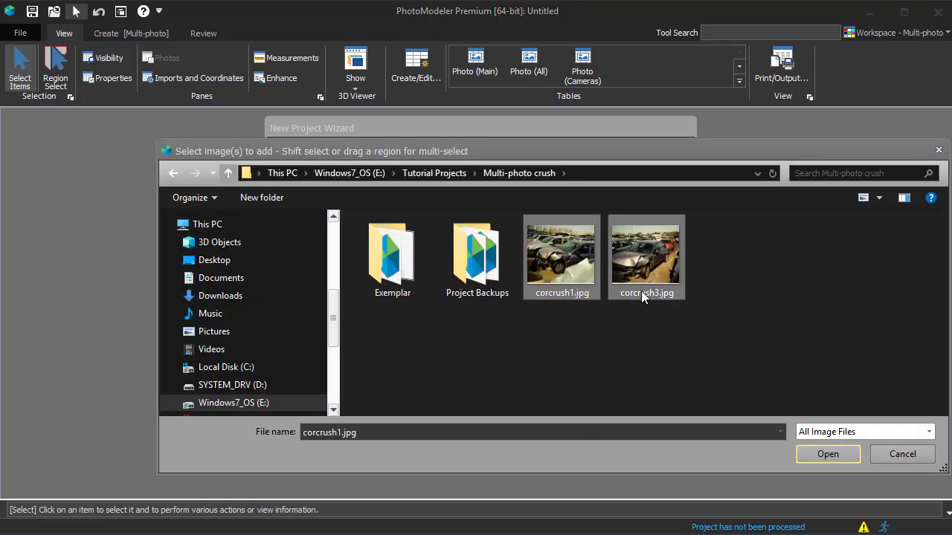
click(819, 455)
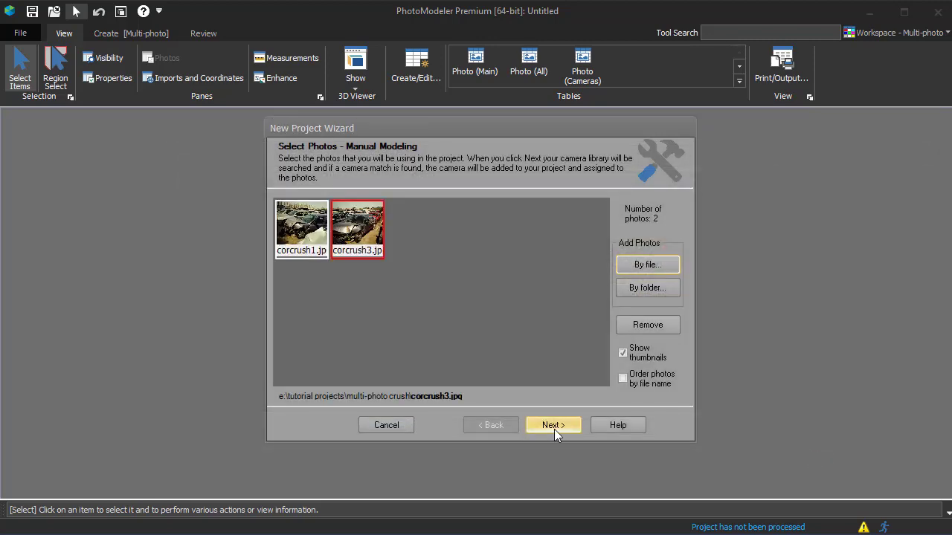
Set the camera source to an unknown camera solved by Control Points / Imports and finish the project setup
click(553, 425)
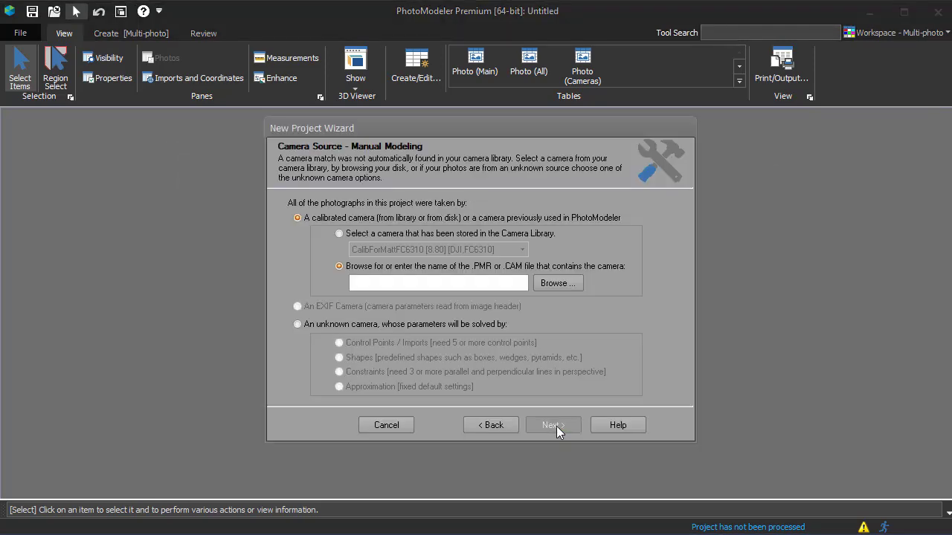
click(452, 327)
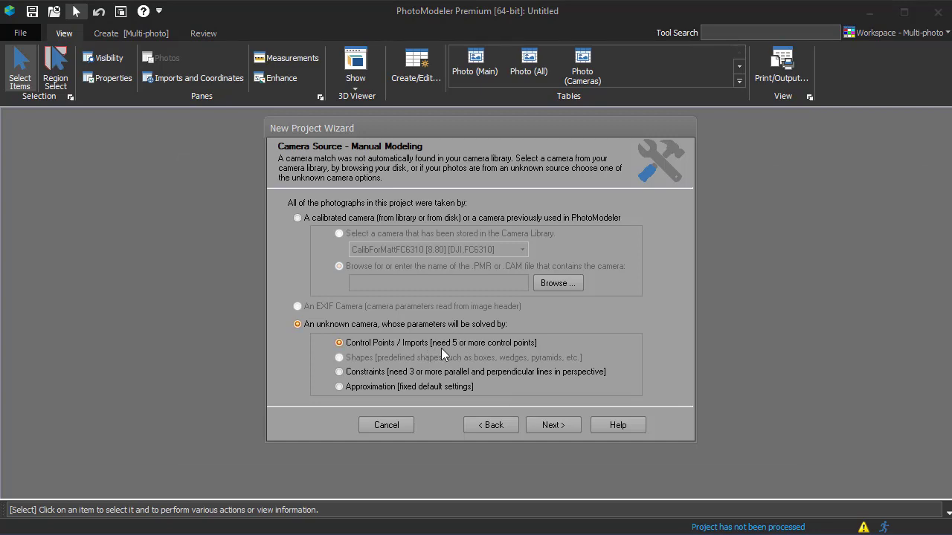
click(563, 428)
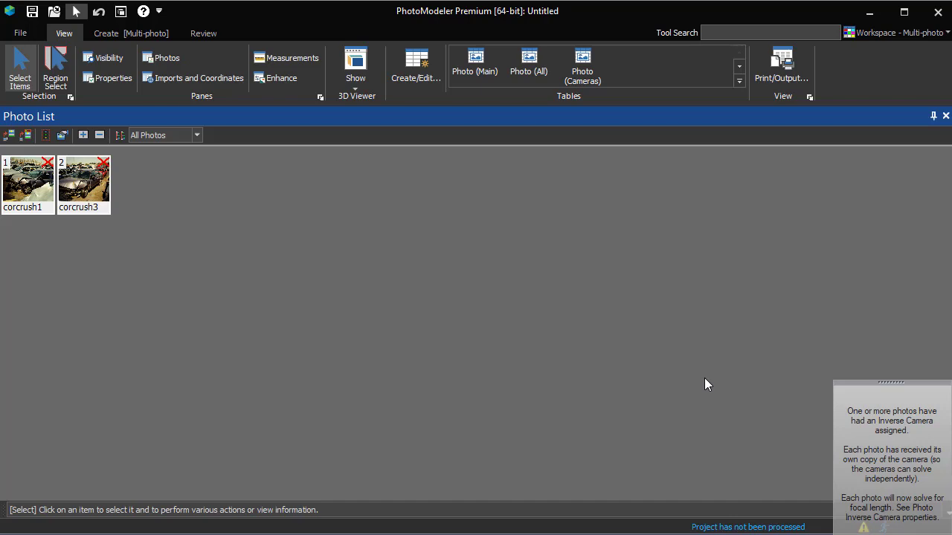
Review which parameters the inverse camera solves for in the properties of photo corcrush3
click(90, 195)
right_click(89, 193)
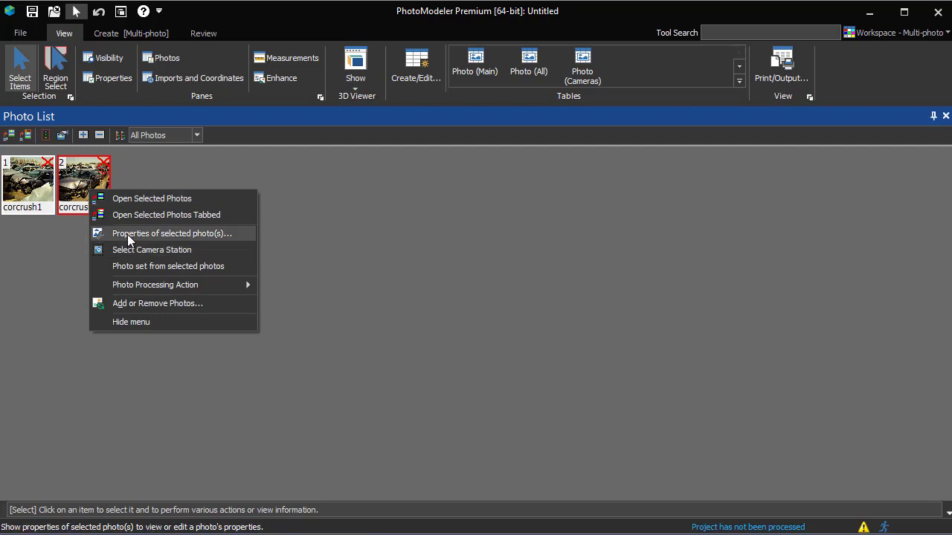
click(127, 234)
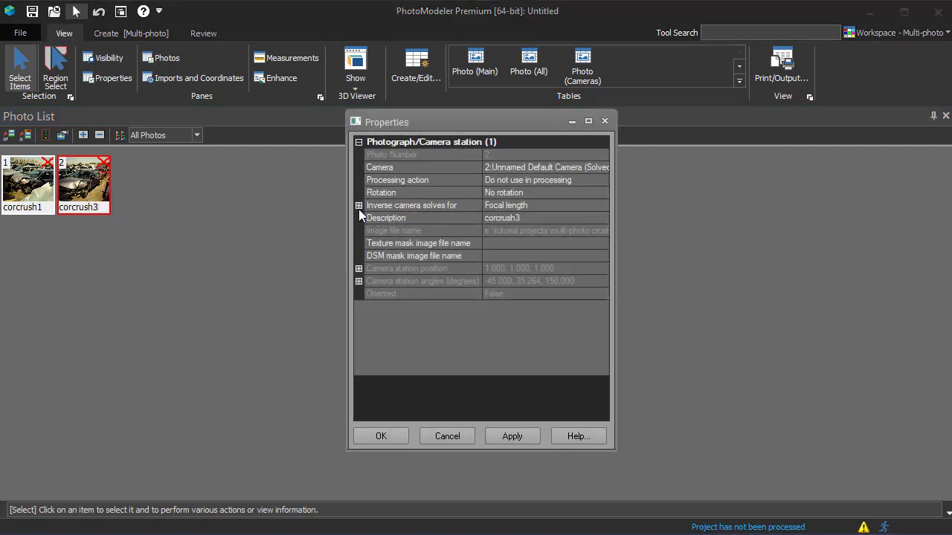
click(358, 206)
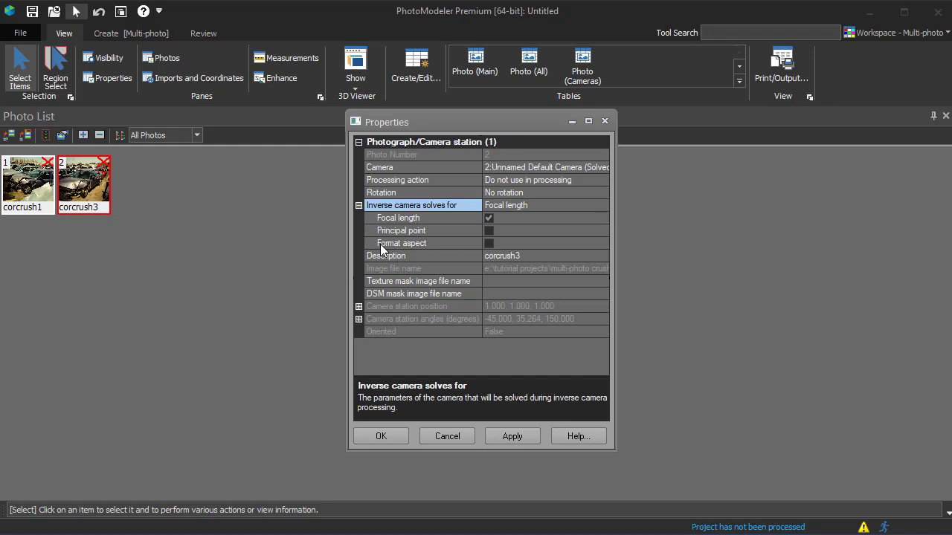
click(388, 438)
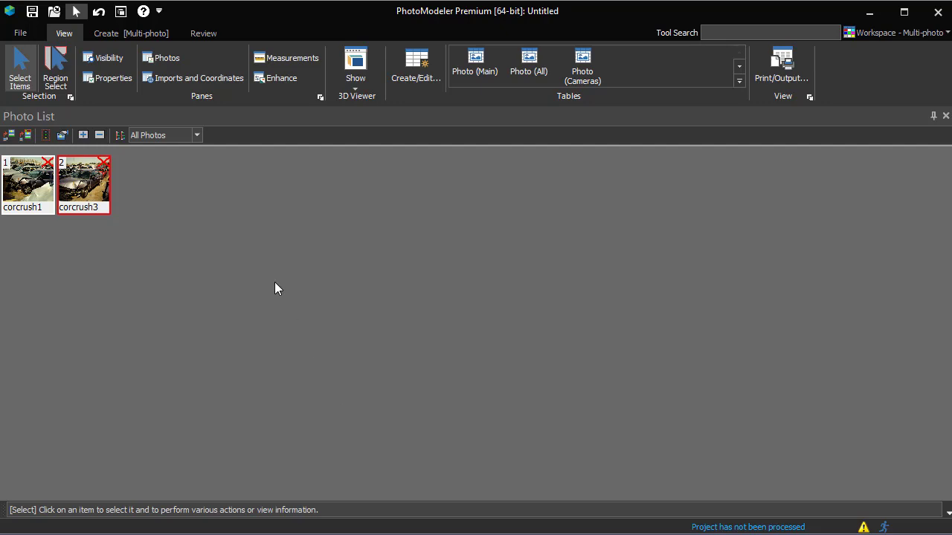
Begin an external geometry import that controls the solution using points, lines and surfaces from a file
click(168, 80)
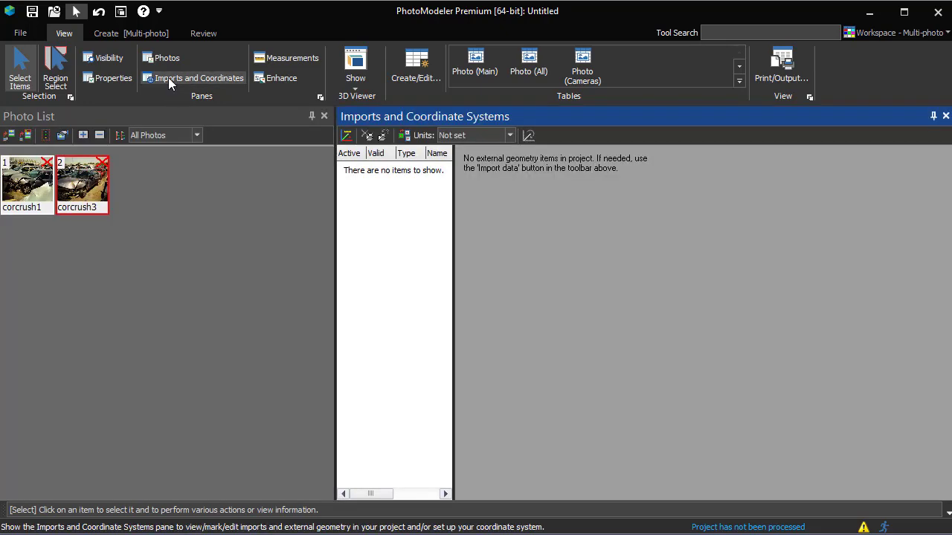
click(344, 138)
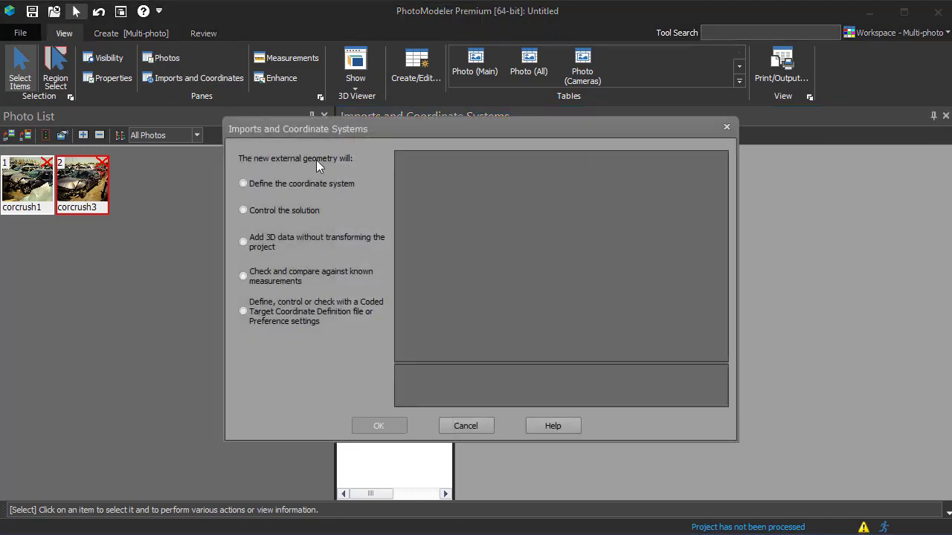
click(265, 209)
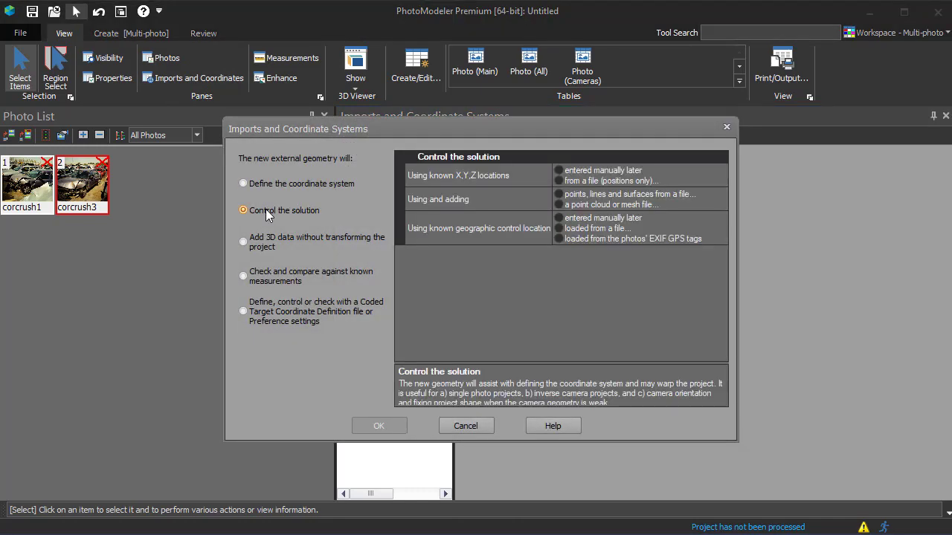
click(579, 199)
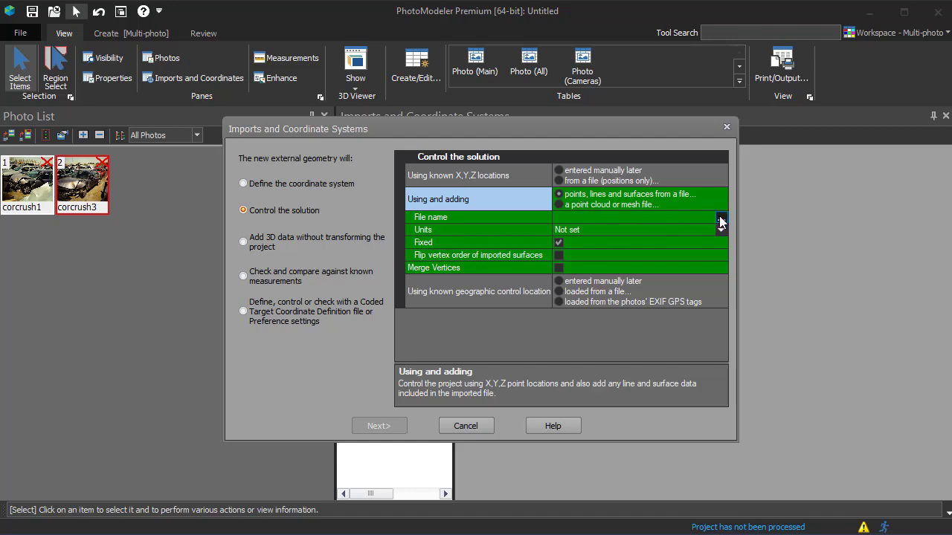
Choose CorollaExemplar.dxf in the Multi-photo crush folder as the file to import
click(719, 218)
click(719, 219)
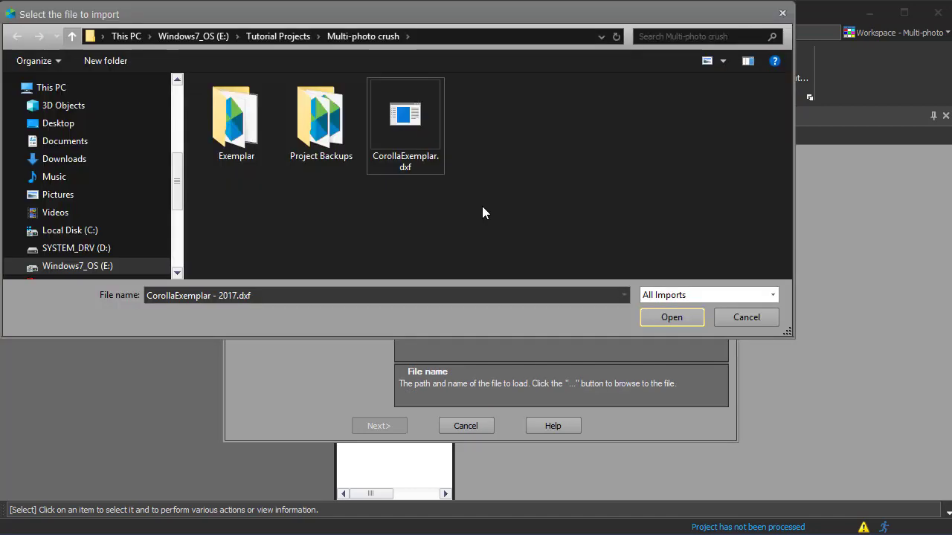
click(417, 167)
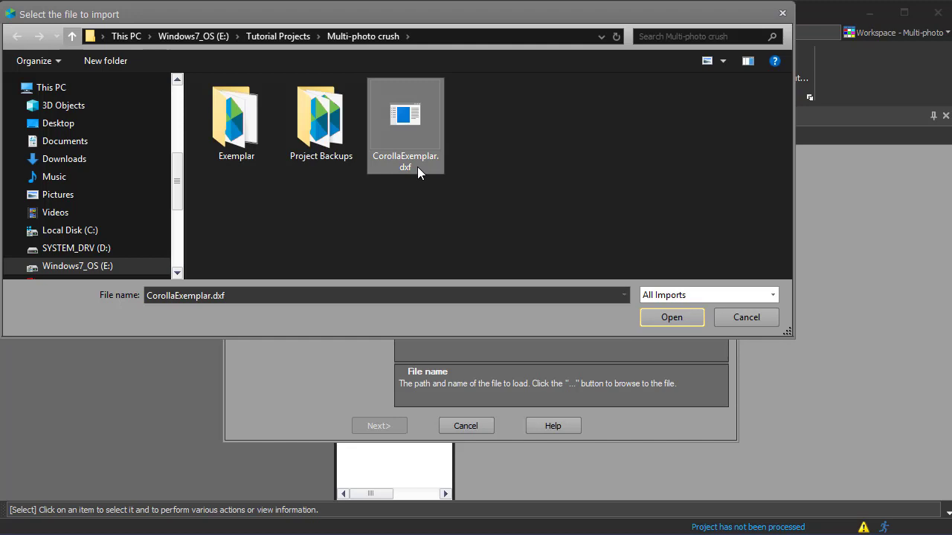
click(671, 318)
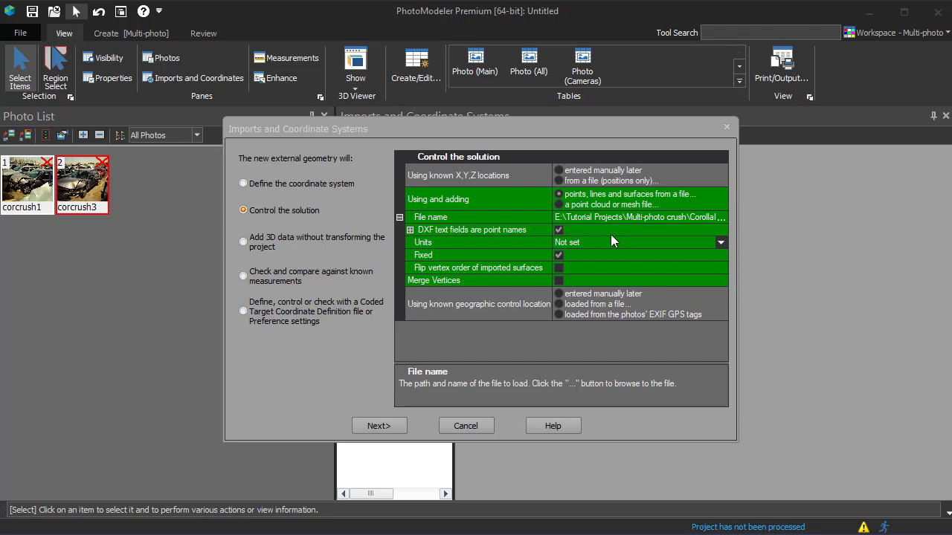
Review the DXF text field options, set the import units to inches, and enable Merge Vertices
click(410, 231)
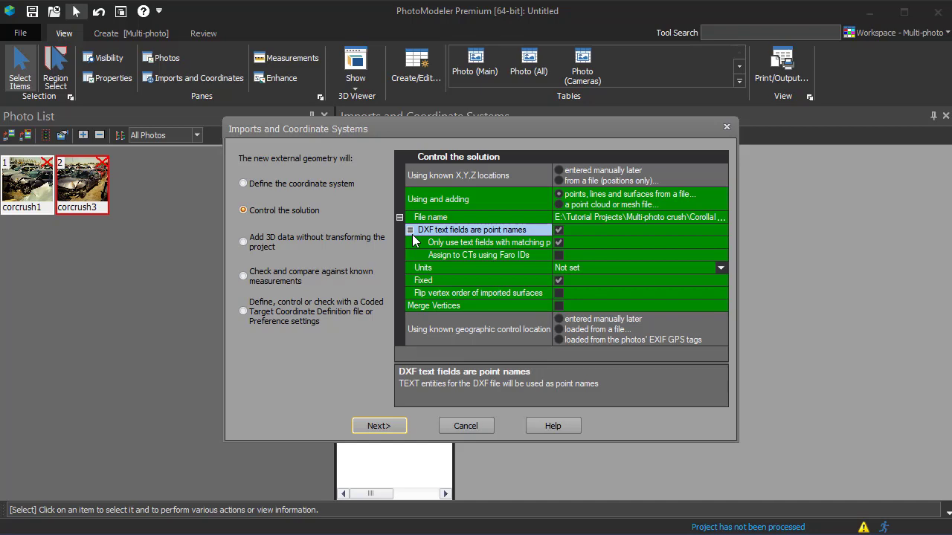
click(415, 242)
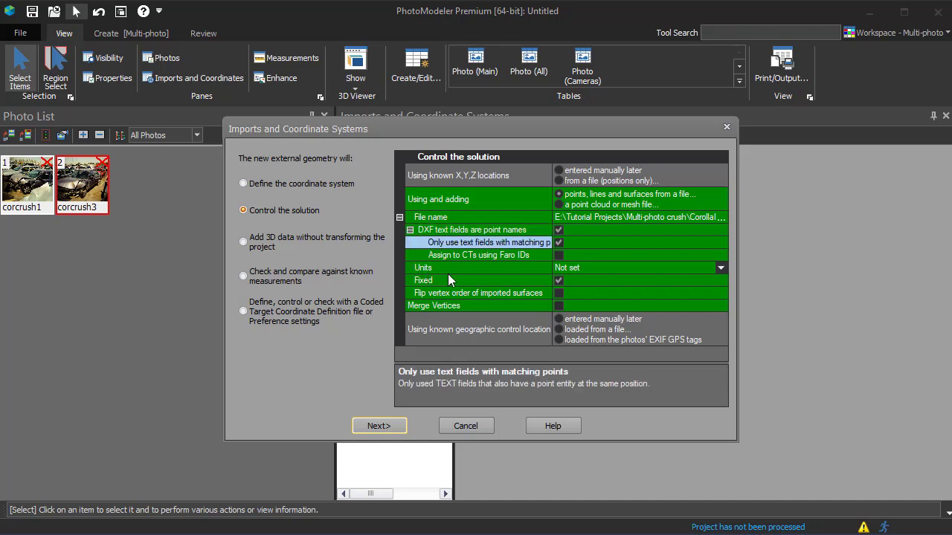
click(626, 269)
click(627, 269)
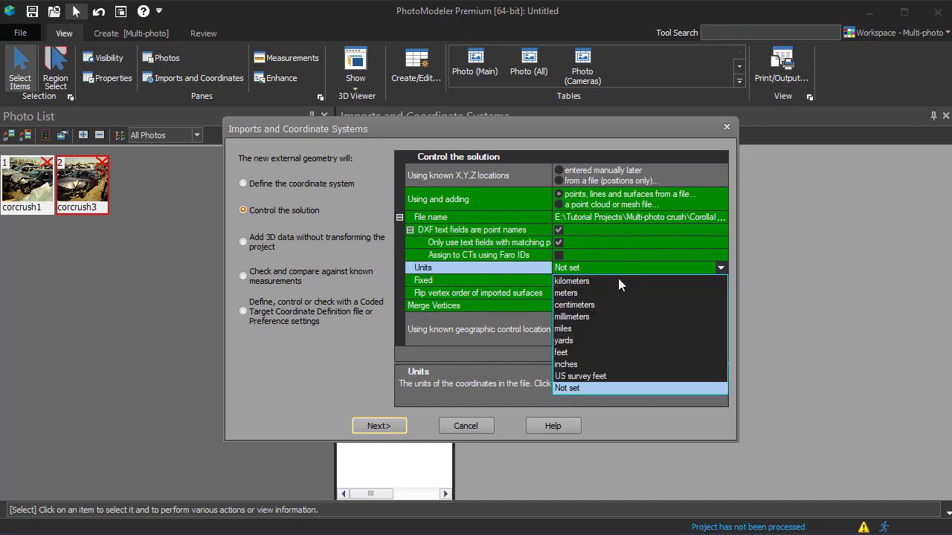
click(565, 364)
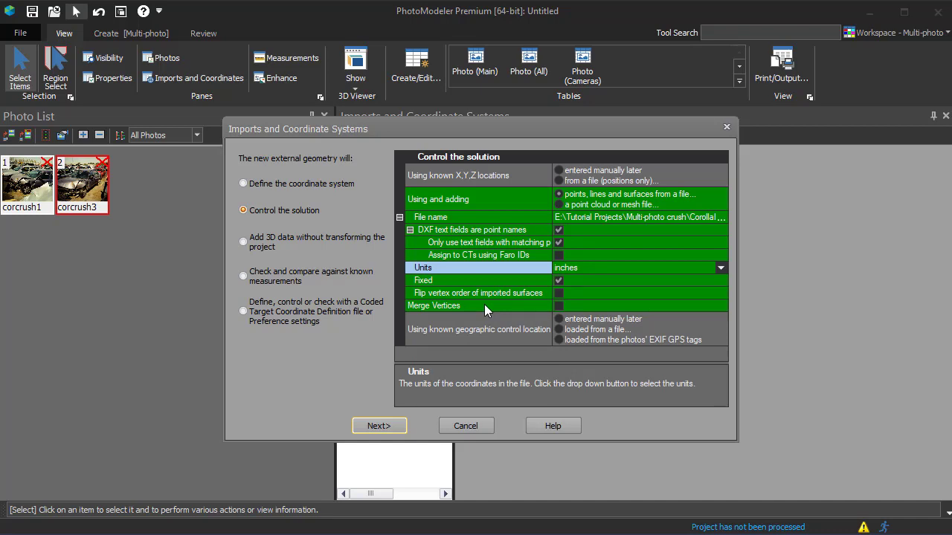
click(558, 305)
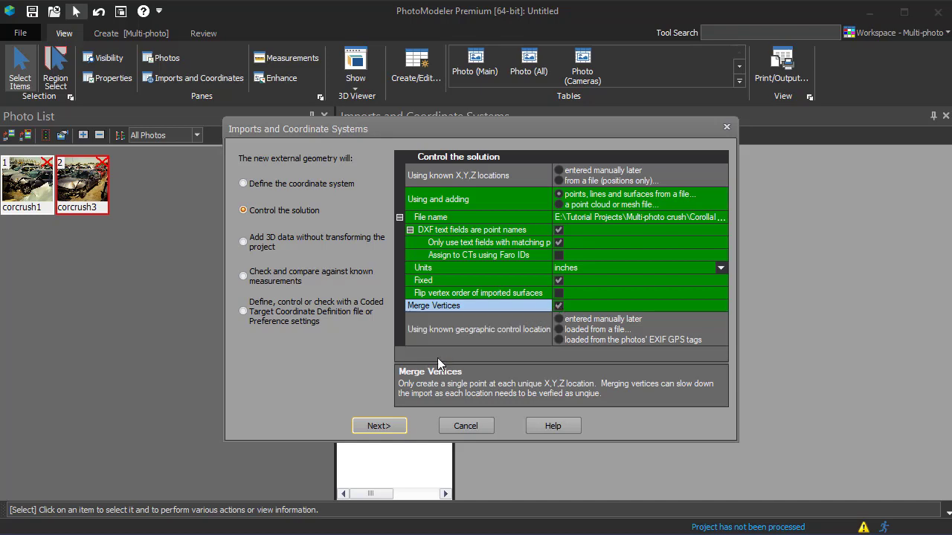
Complete the geometry import, review the end of the imported point list, and rotate the exemplar in the 3D view to inspect it
click(385, 425)
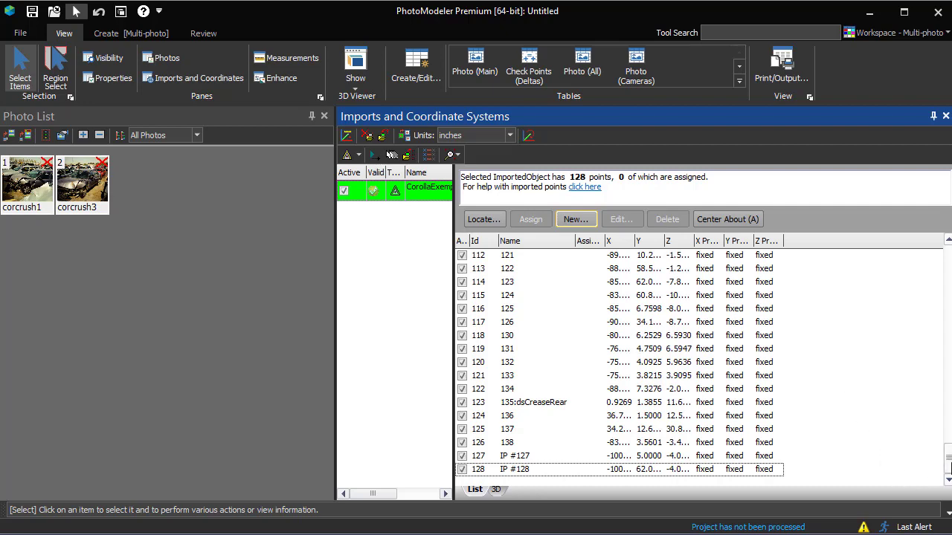
mouse_move(948, 467)
mouse_down()
mouse_move(948, 386)
mouse_move(949, 476)
mouse_up()
click(494, 491)
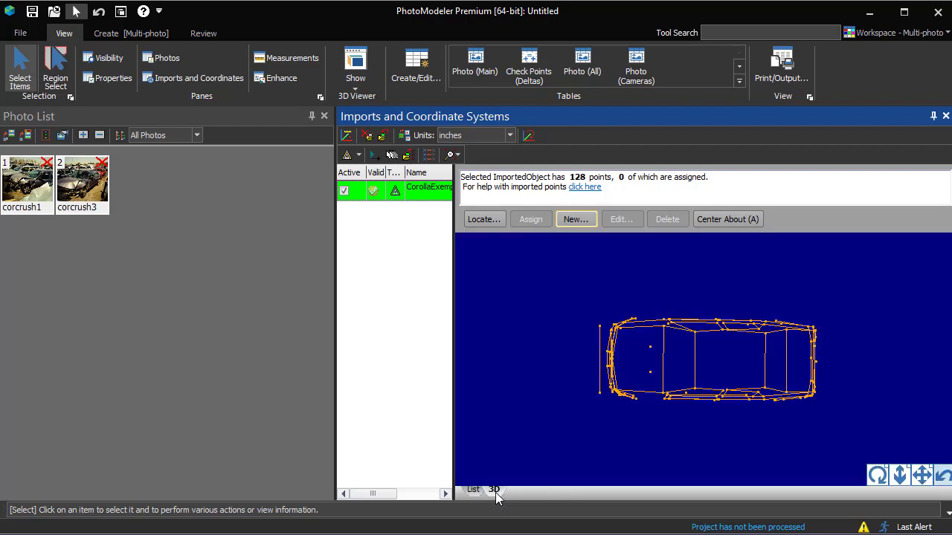
drag(875, 477, 877, 475)
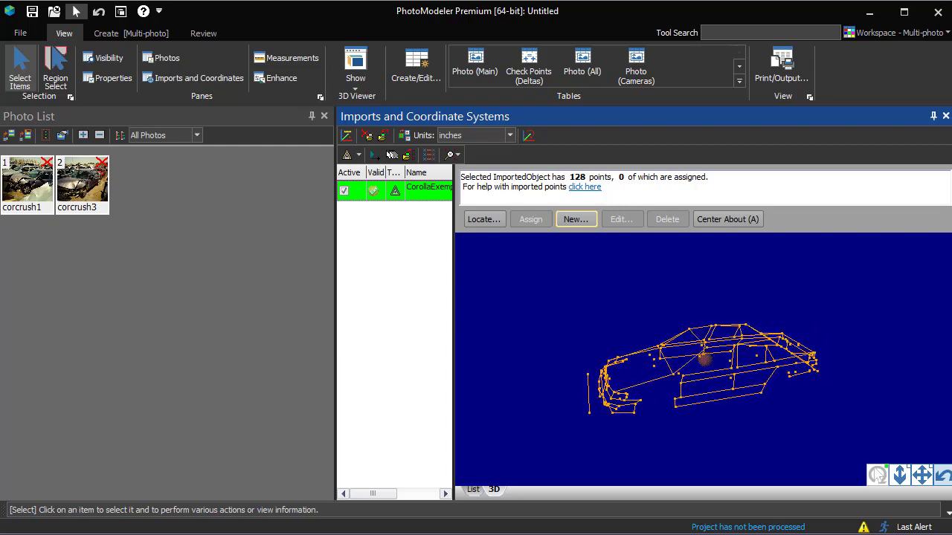
click(472, 489)
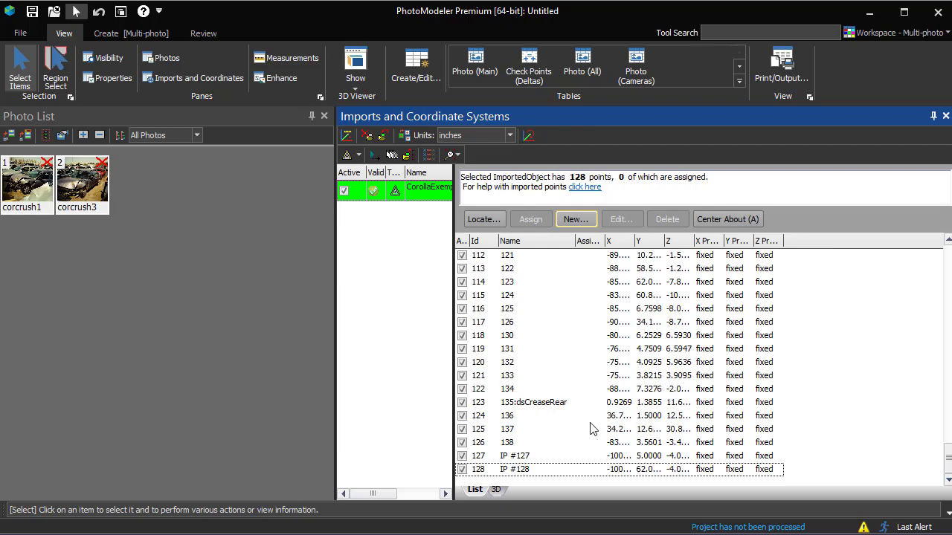
Mark imported control point 107:dsFrontRail in photo corcrush1, at the trim height on the front door's leading edge
drag(947, 455, 934, 415)
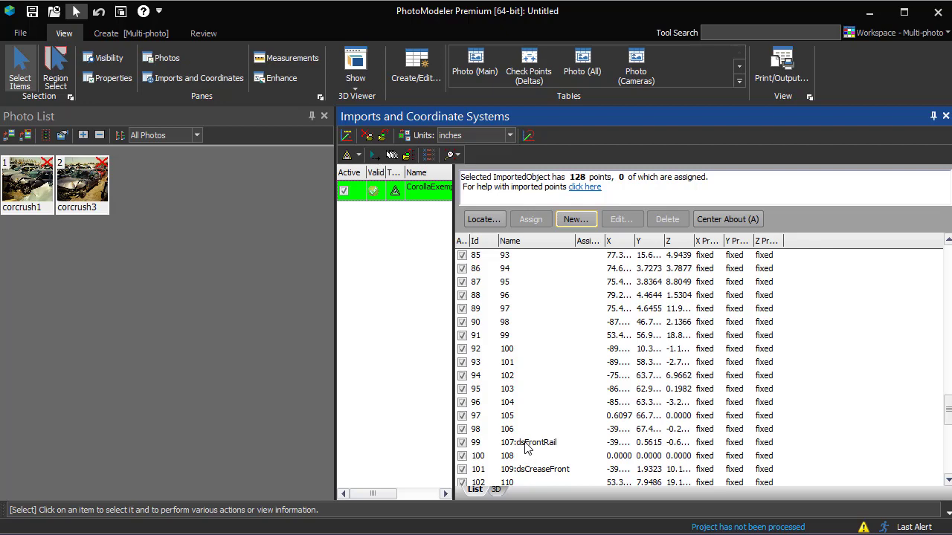
click(524, 443)
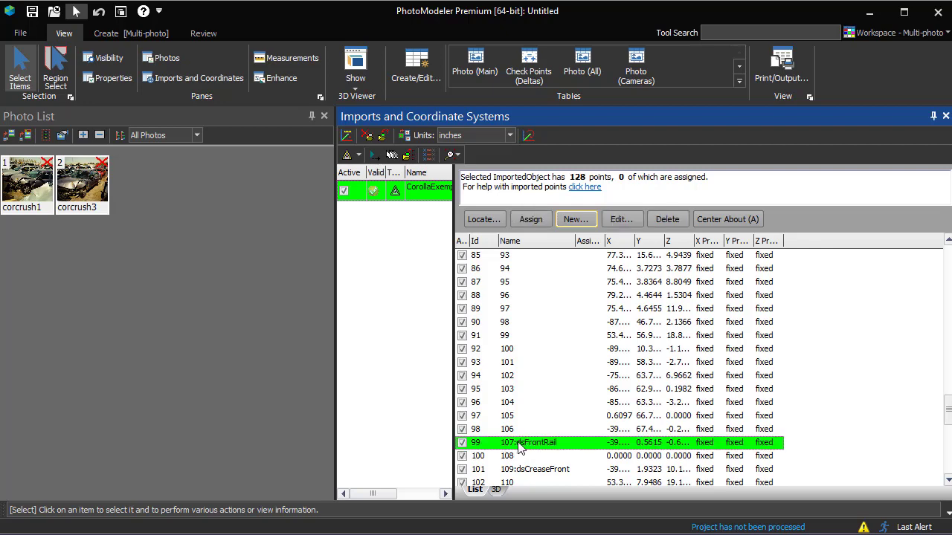
click(498, 490)
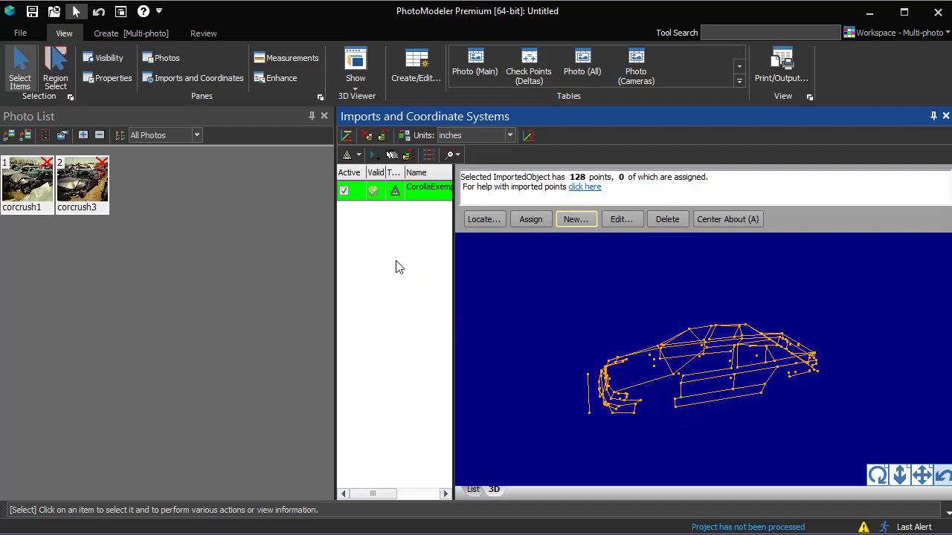
click(346, 157)
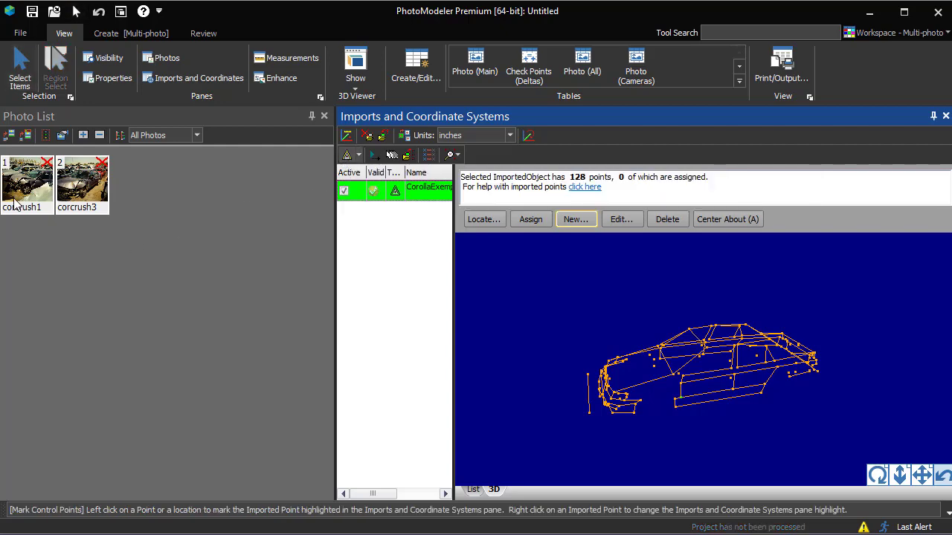
double_click(21, 207)
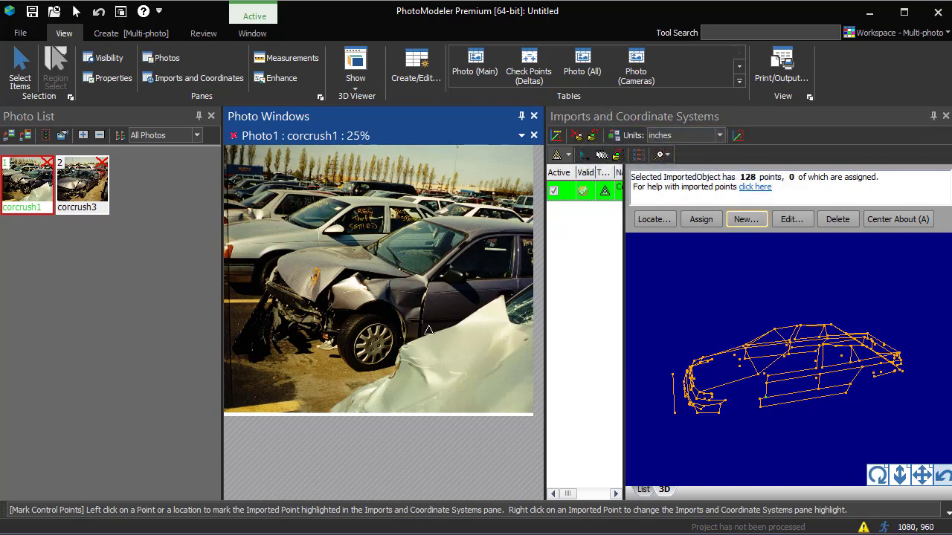
click(422, 323)
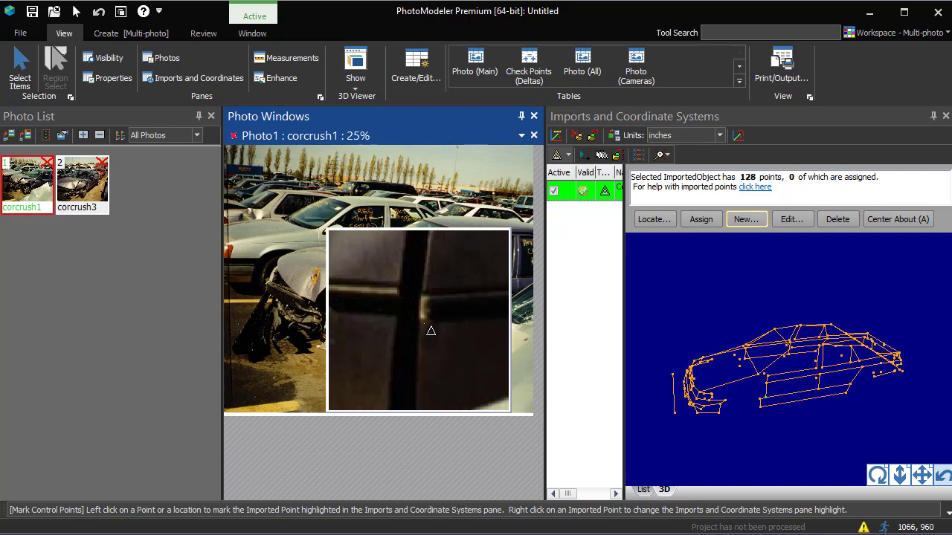
drag(428, 329, 428, 328)
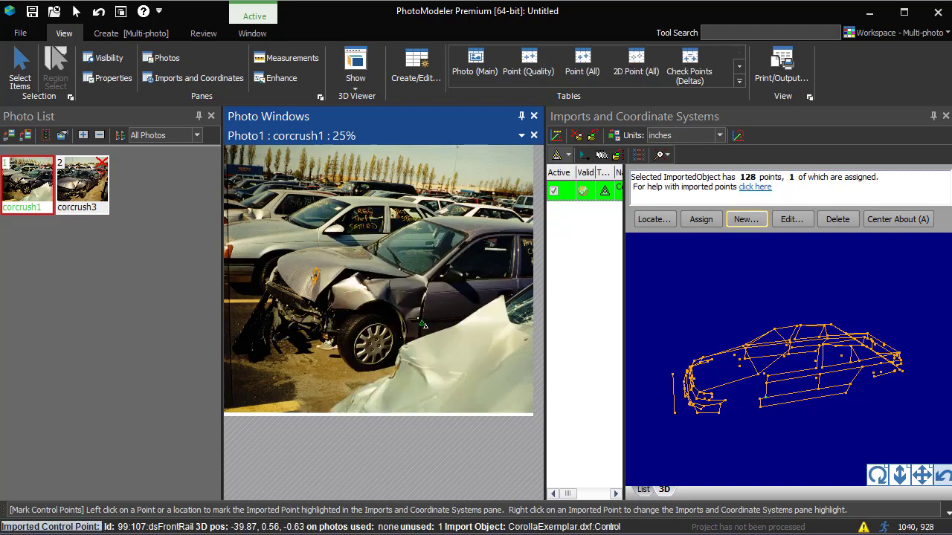
Locate imported point 57:dsBPillarTopRearWind on the exemplar and mark it at the top of the B-pillar in photo corcrush1
click(644, 489)
scroll(938, 421, up, 13)
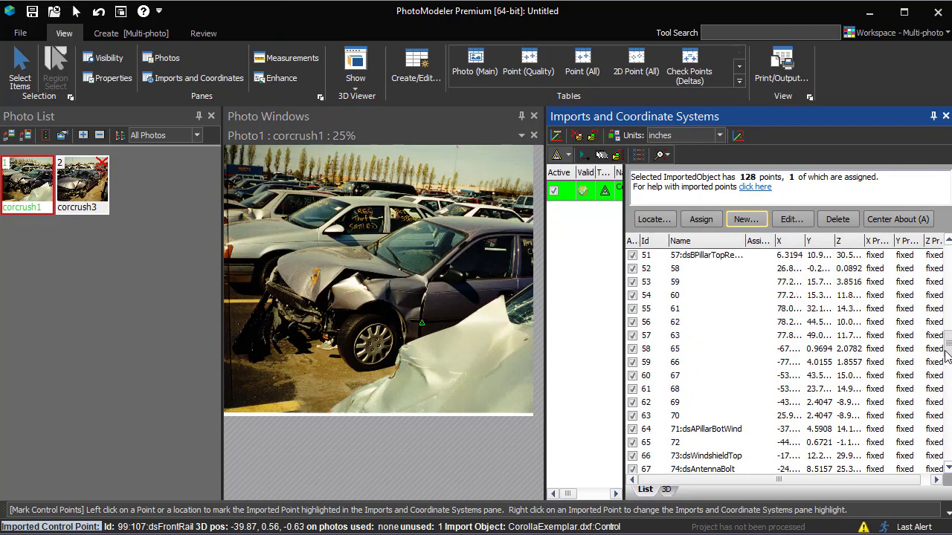
click(720, 322)
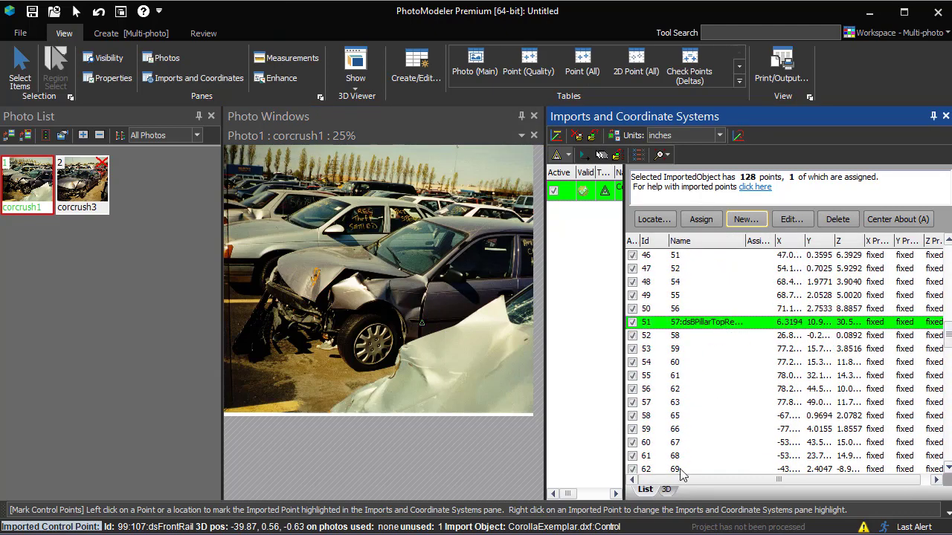
click(667, 489)
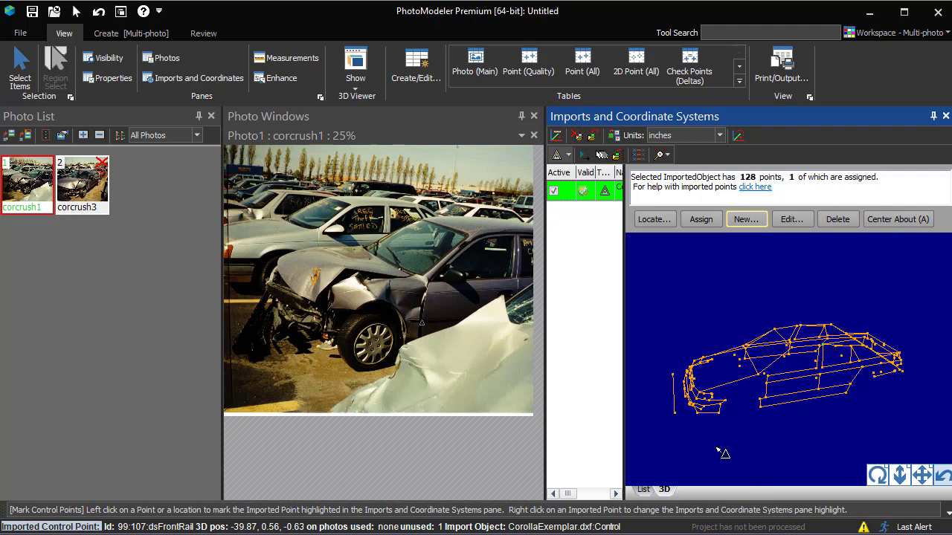
click(644, 490)
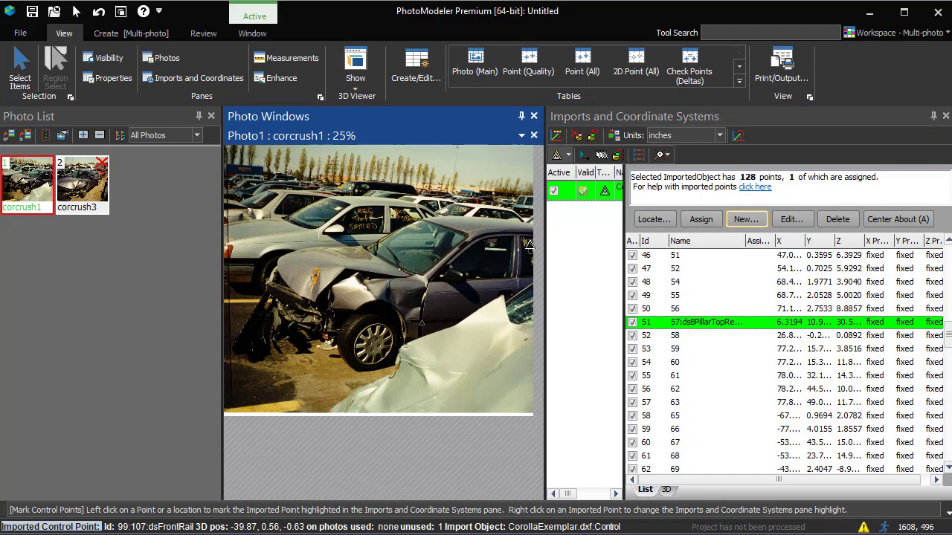
click(511, 234)
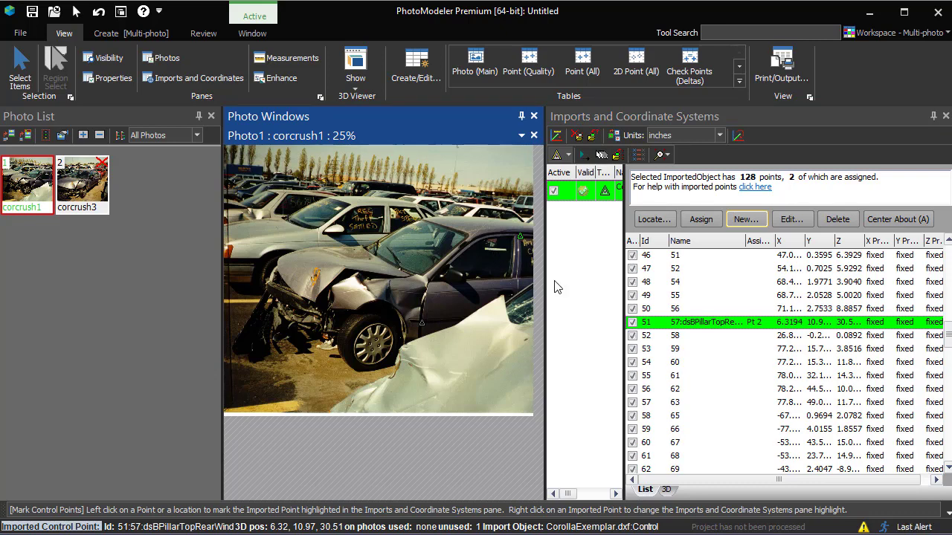
Select imported point 135:dsCreaseRear and arrange the exemplar's 3D view so it shows together with the point list
drag(949, 340, 948, 450)
click(710, 421)
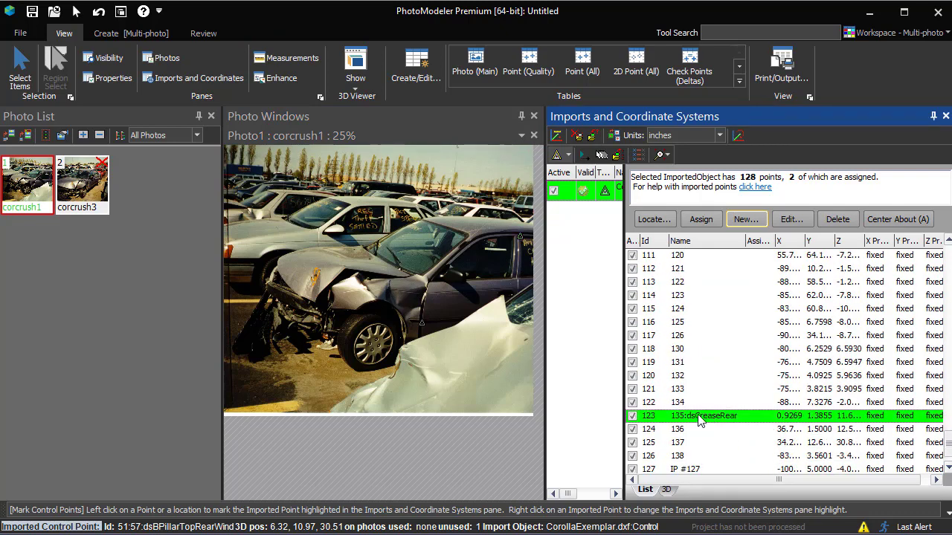
click(666, 490)
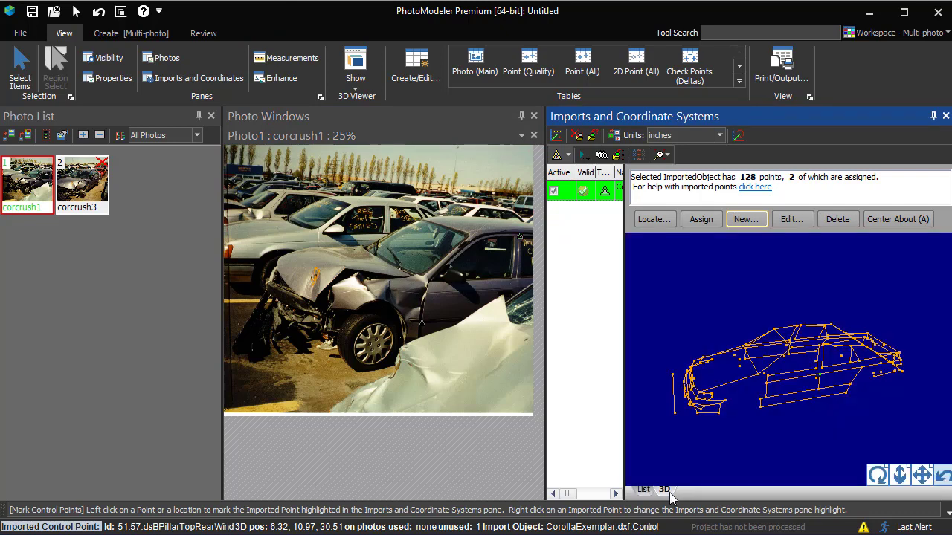
drag(670, 497, 788, 388)
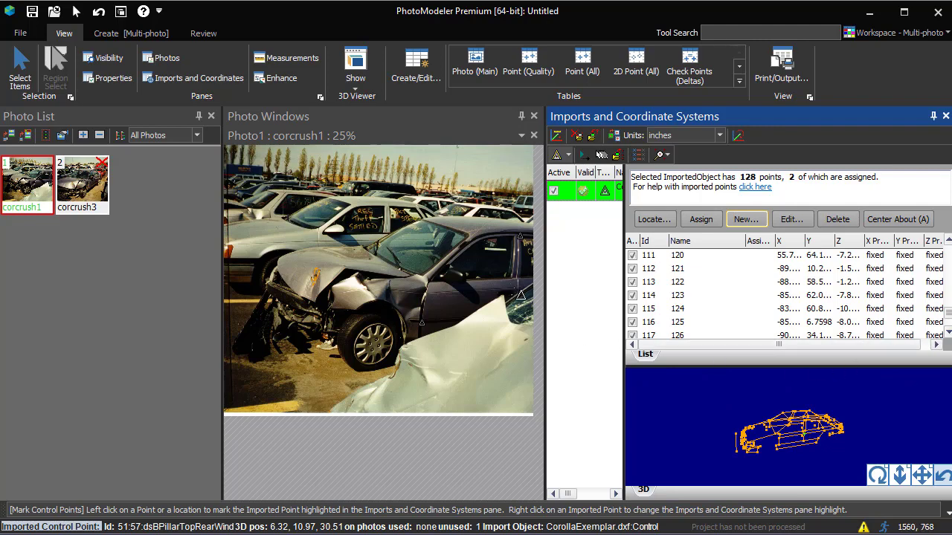
Mark the selected crease point at the rear edge of the front door in photo corcrush1
key(alt)
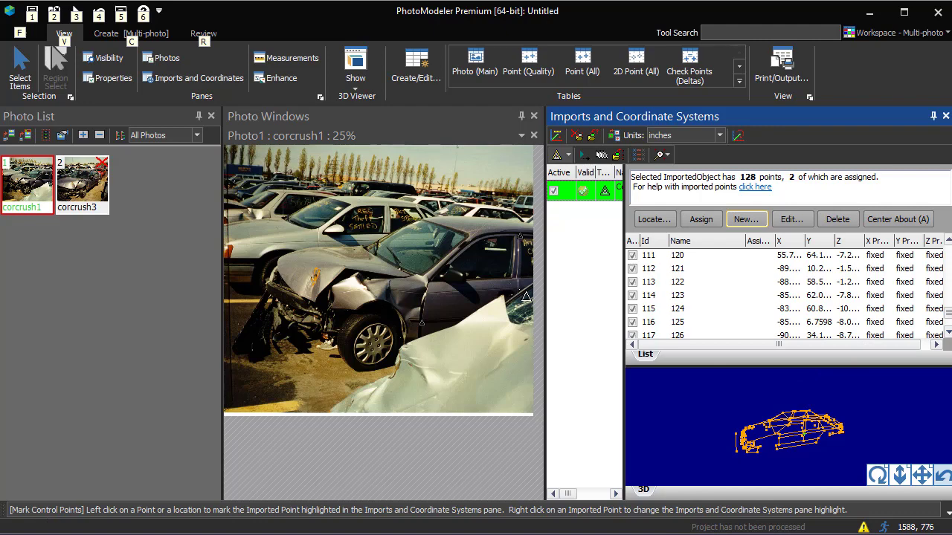
key(Escape)
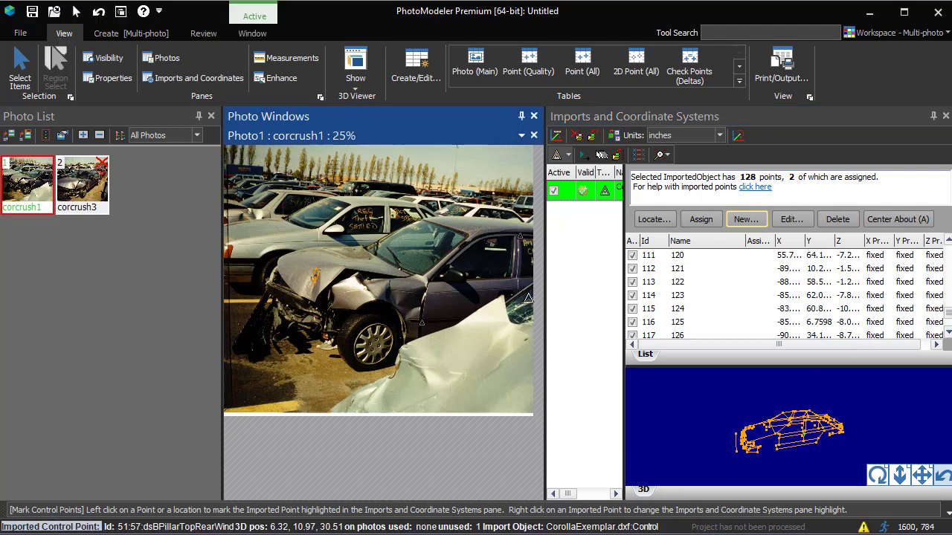
scroll(526, 297, up, 1)
scroll(524, 320, down, 1)
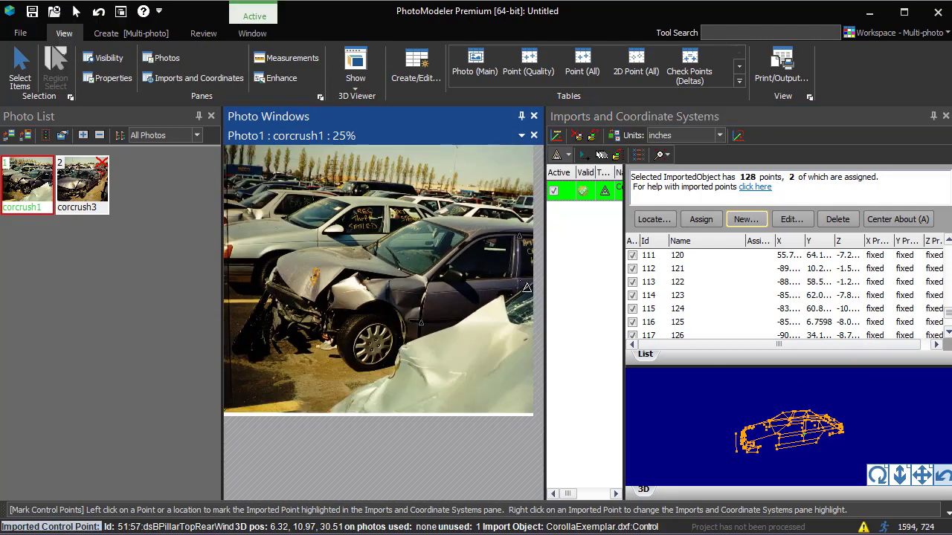
drag(527, 295, 499, 299)
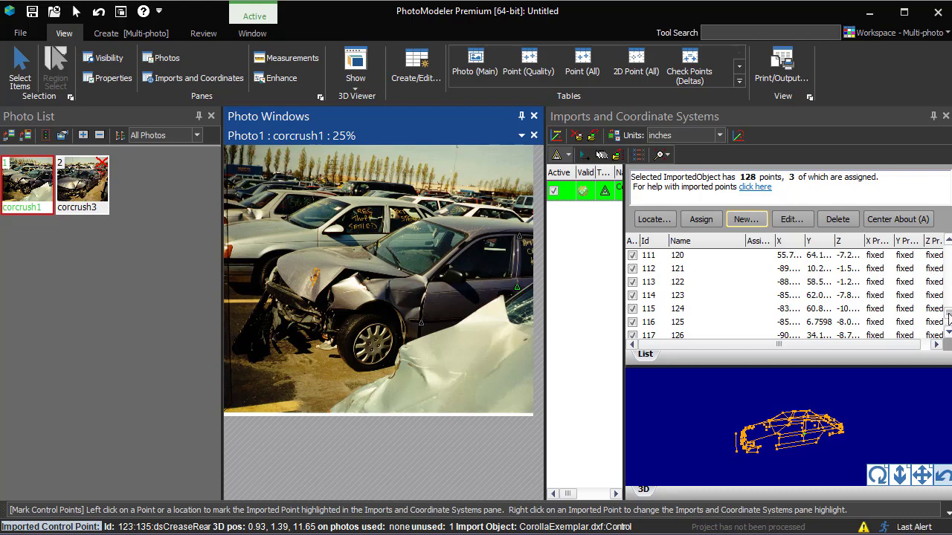
Mark imported control point 73:dsWindshieldTop at the windshield's upper driver-side corner in photo corcrush1
drag(948, 318, 947, 287)
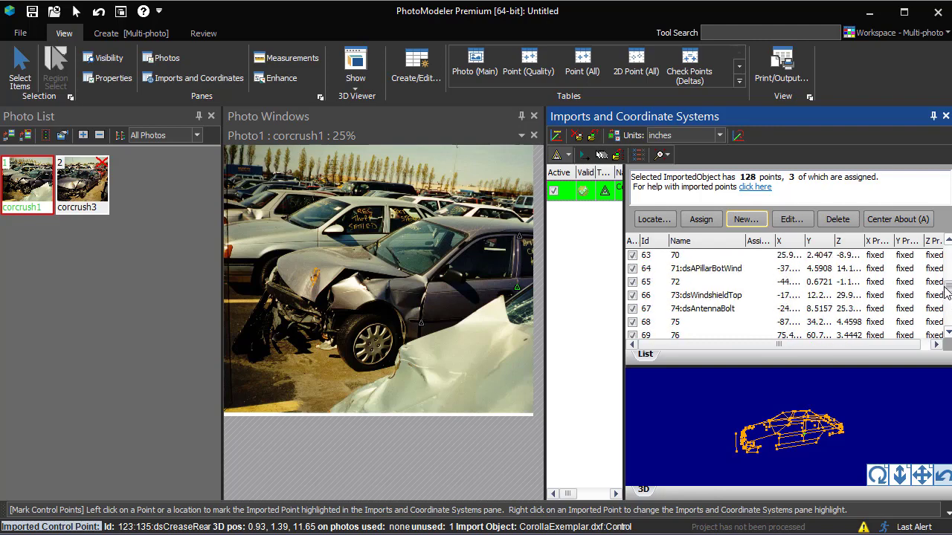
click(719, 296)
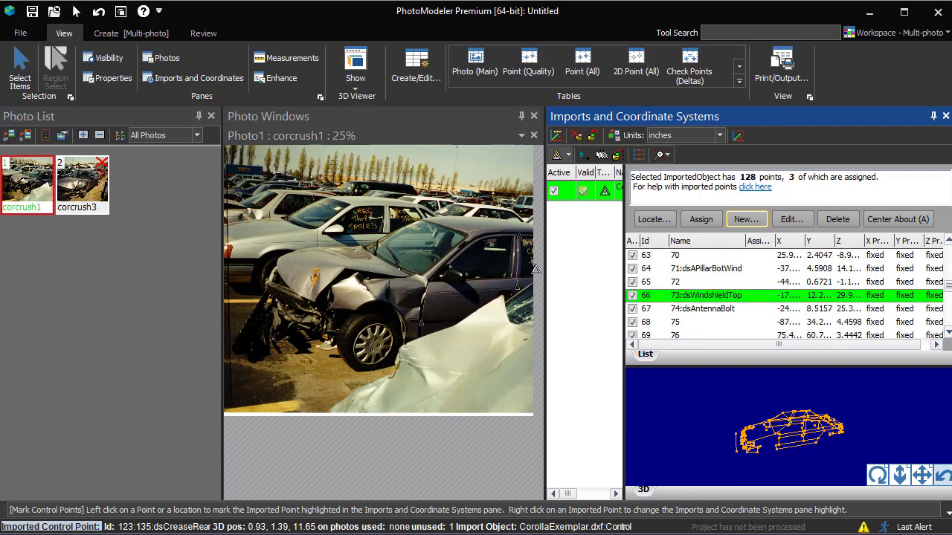
scroll(479, 249, up, 3)
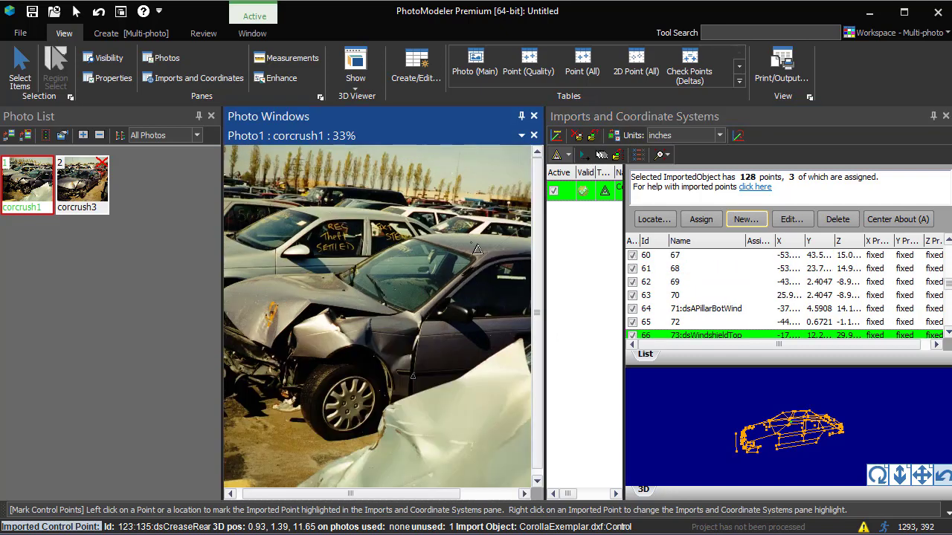
scroll(470, 261, up, 2)
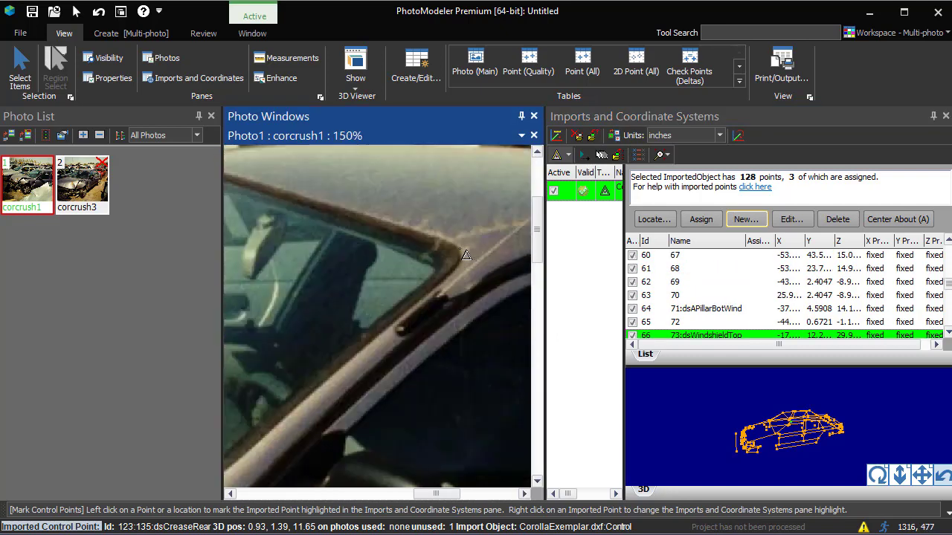
click(458, 248)
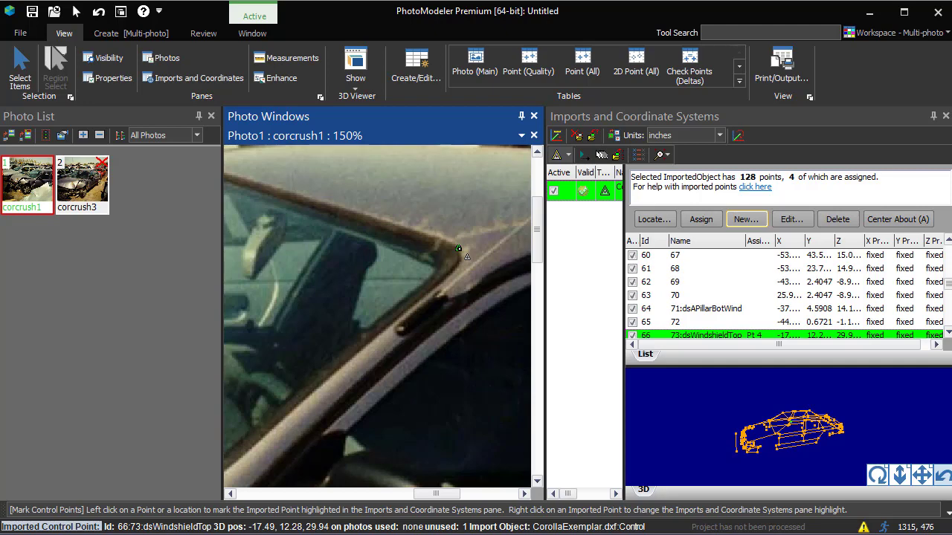
scroll(459, 248, down, 5)
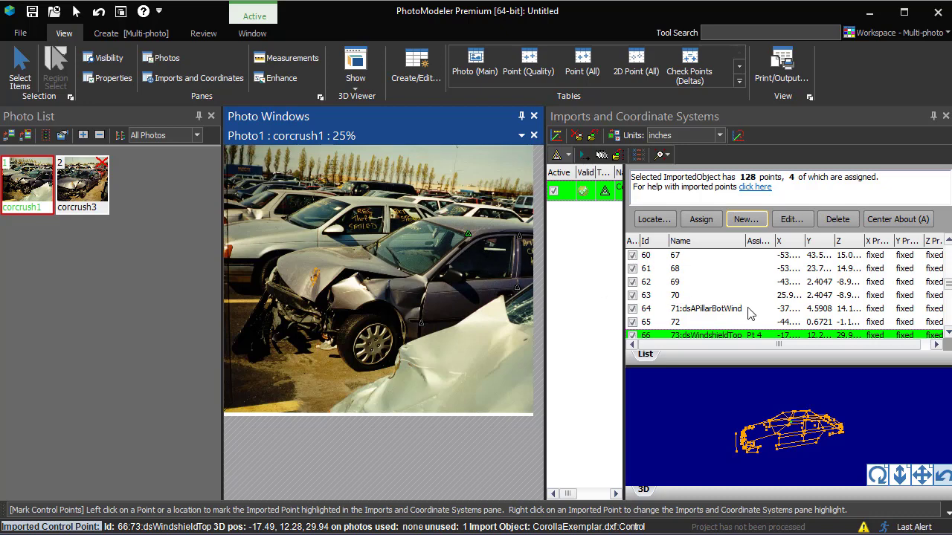
Mark imported control point 6:psCPillarBotWind on the crushed car in photo corcrush1
drag(948, 288, 948, 253)
click(710, 258)
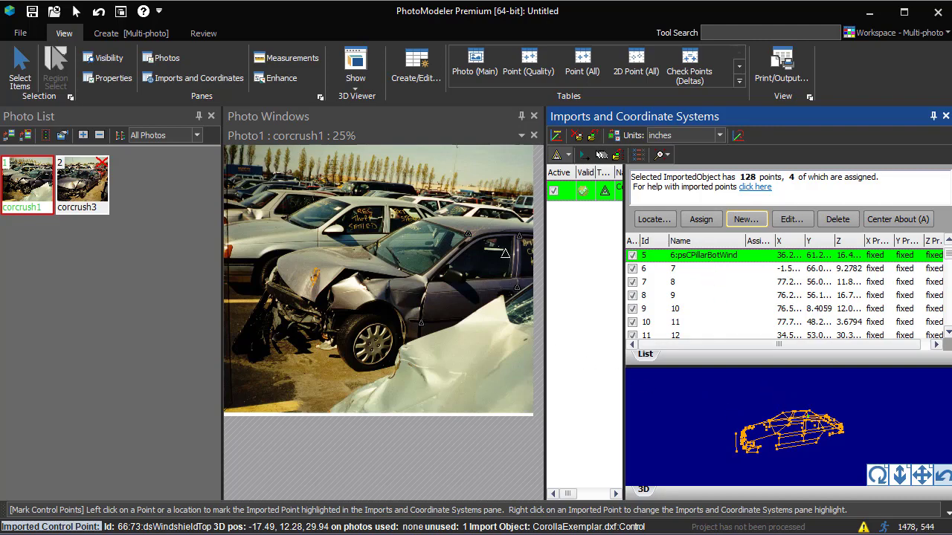
drag(504, 254, 473, 242)
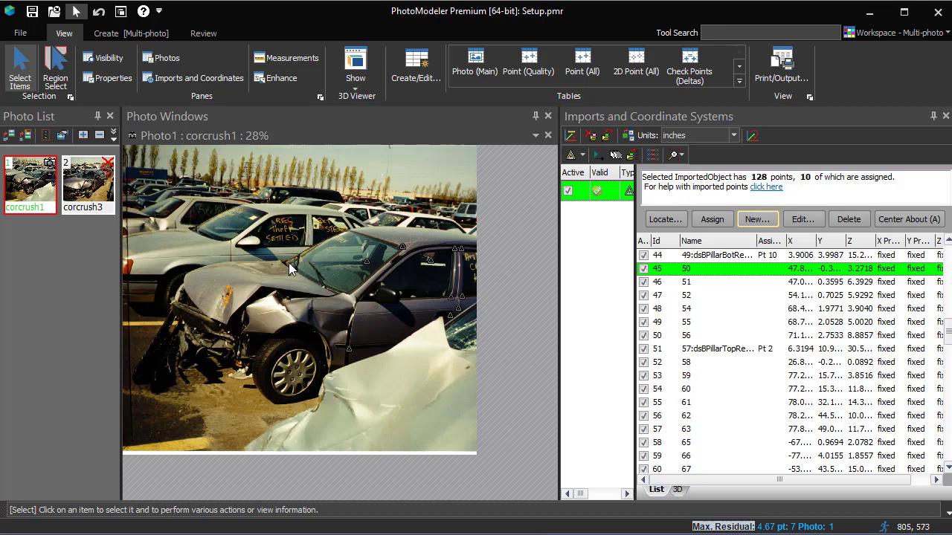
Show the imported objects' 3D positions and 3D lines on the photos and inspect the exemplar overlay around the windshield of corcrush1
click(92, 61)
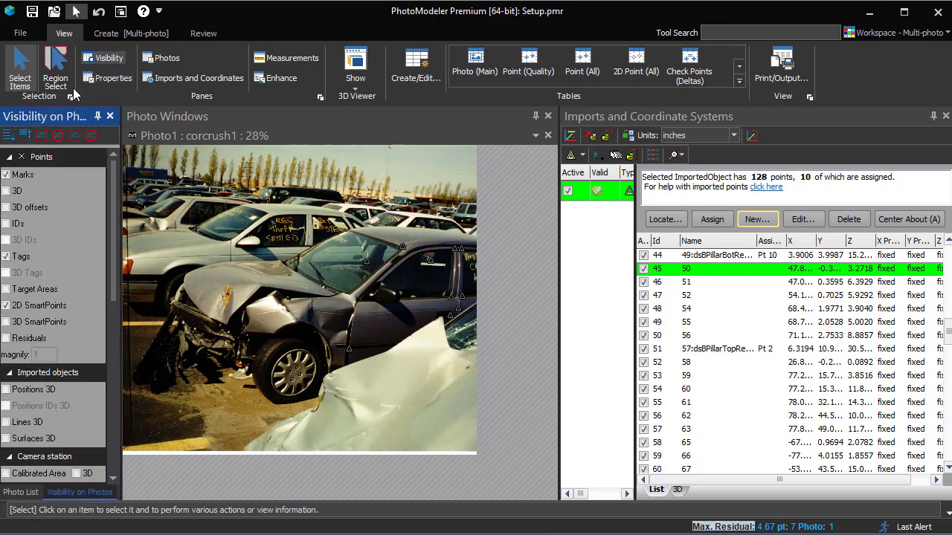
click(6, 389)
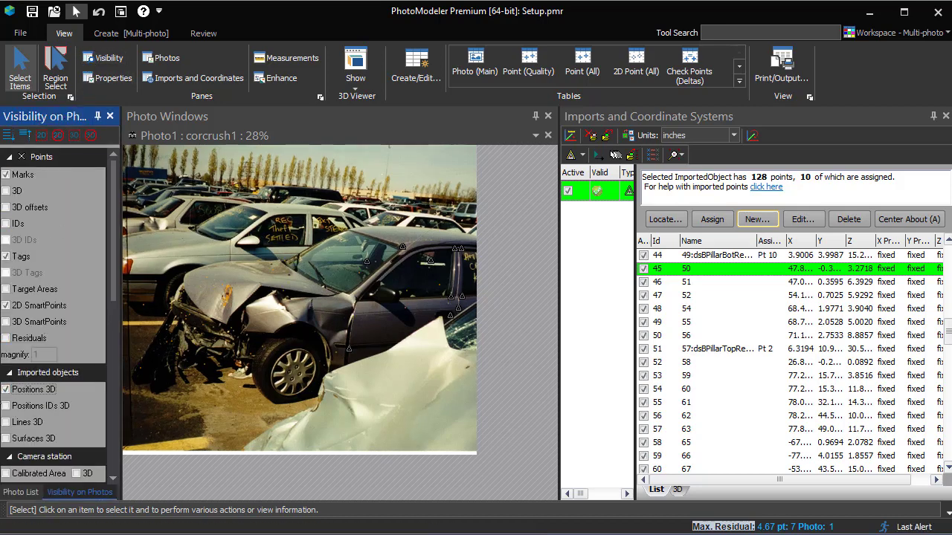
click(6, 422)
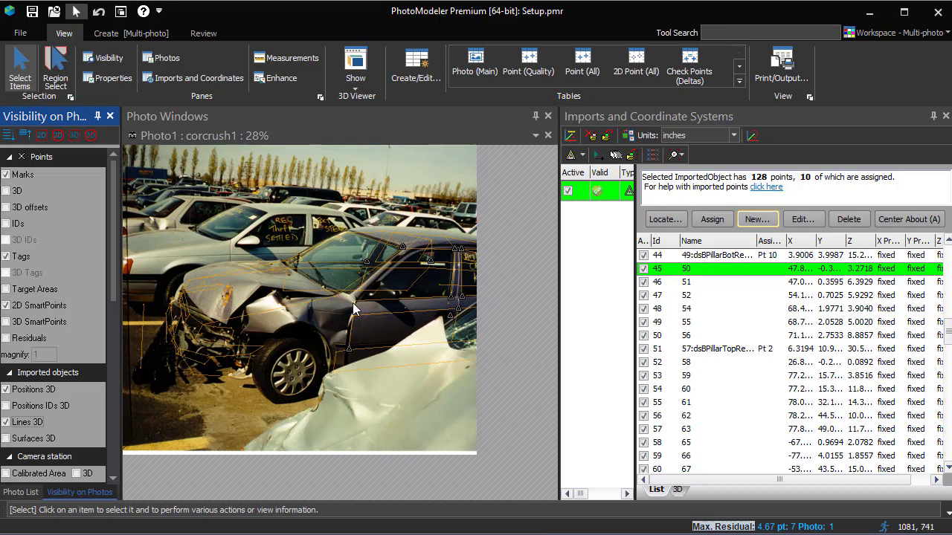
scroll(352, 303, up, 3)
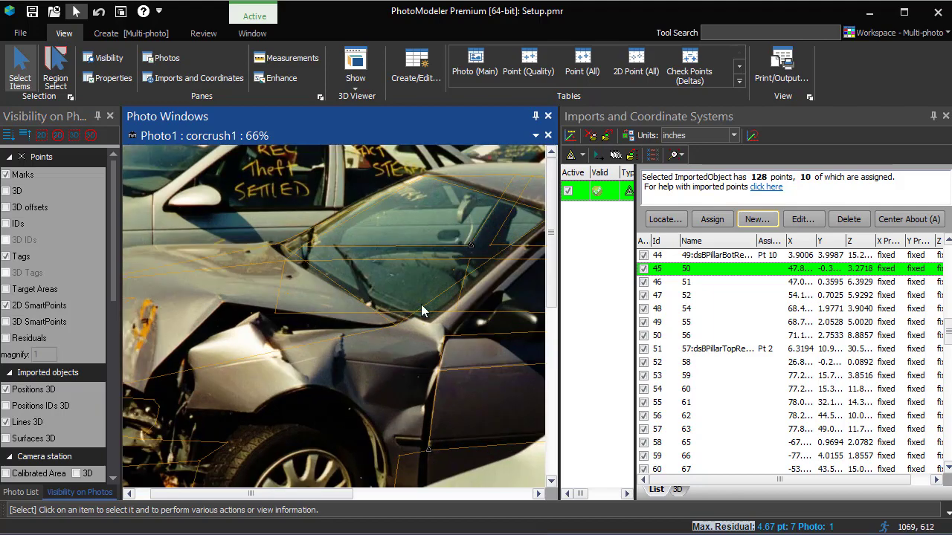
Hide the imported objects' 3D positions and 3D lines on the photos and close the photo visibility pane
scroll(454, 332, down, 4)
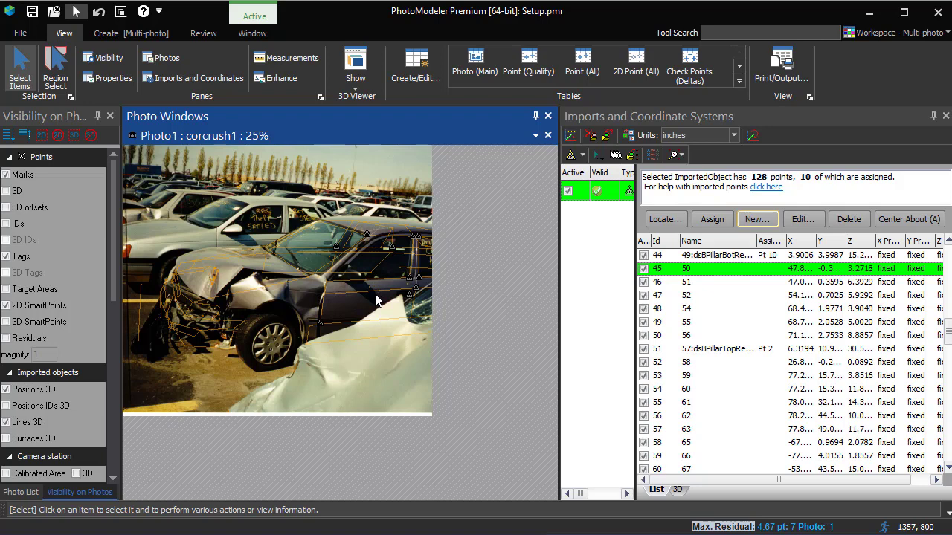
click(6, 391)
click(6, 423)
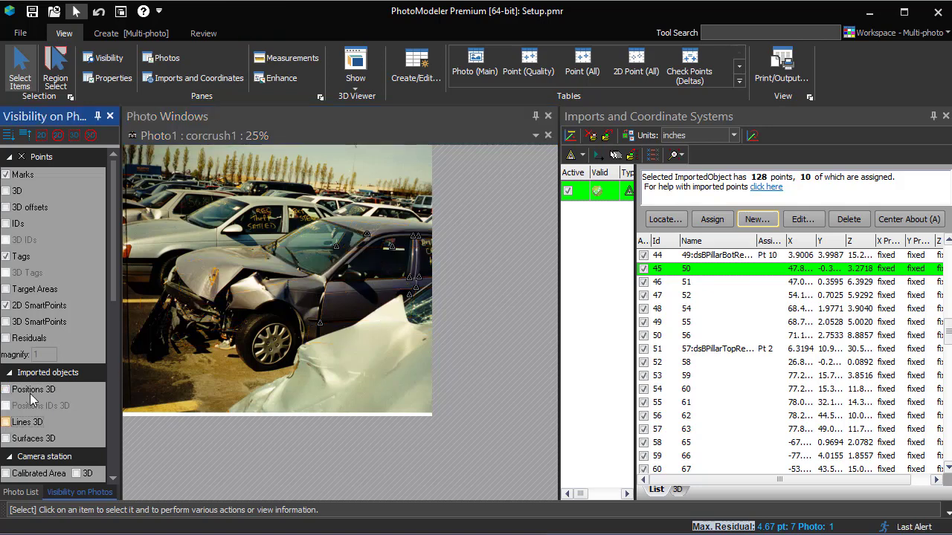
click(110, 116)
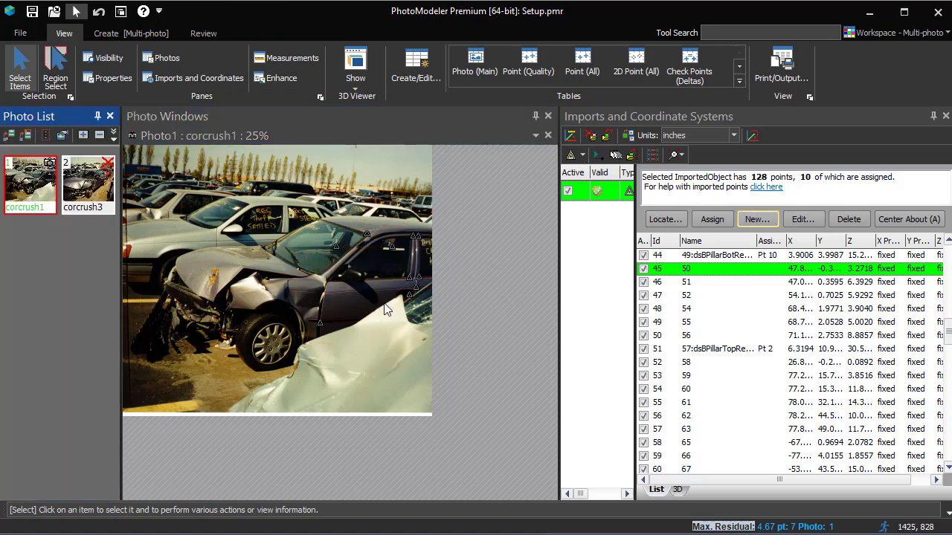
Mark imported control point 109:dsCreaseFront where the body crease meets the front door's leading edge in photo corcrush1
click(677, 490)
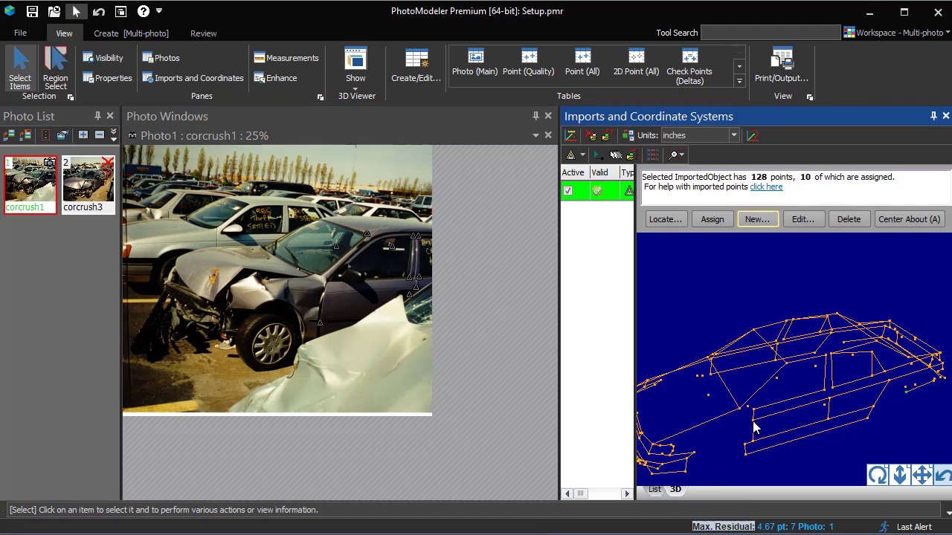
click(570, 155)
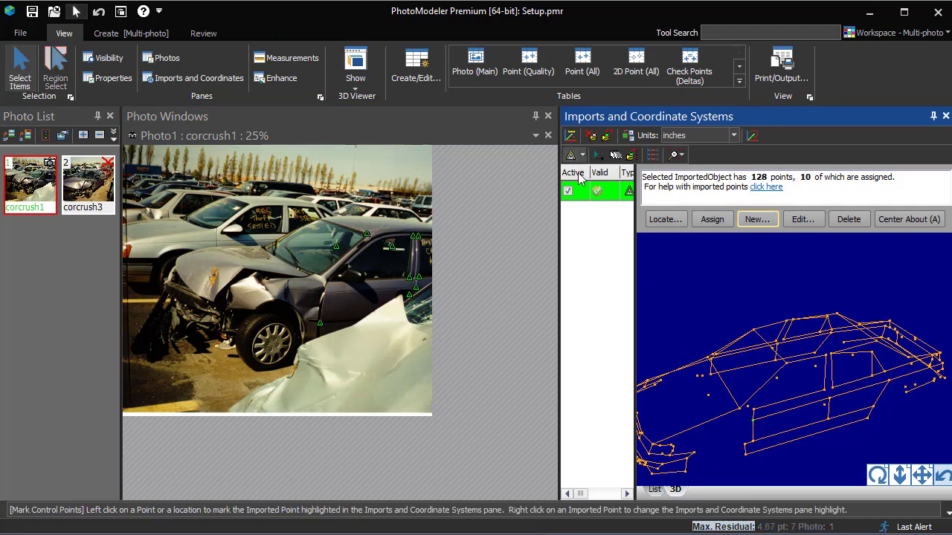
click(666, 219)
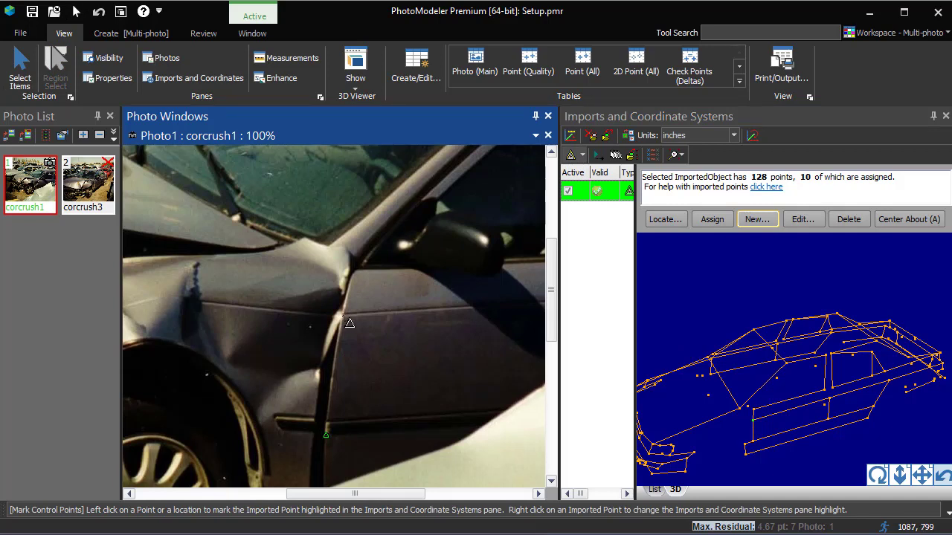
click(343, 317)
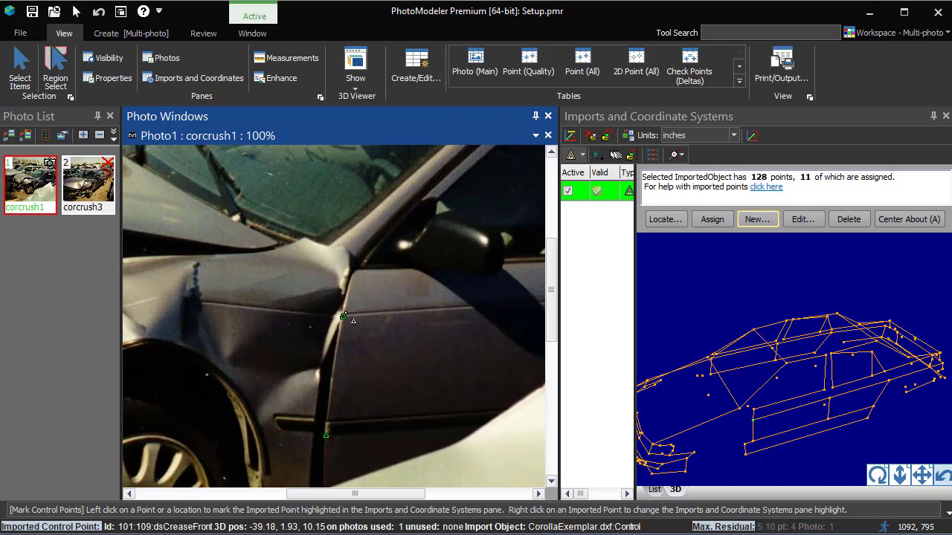
click(74, 13)
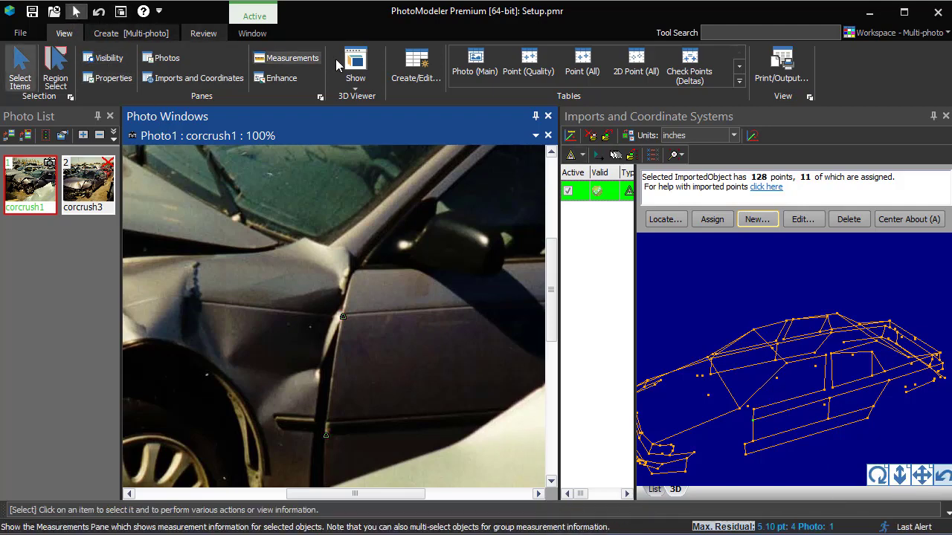
Examine the point residuals in the point quality table, sorted by largest residual, and close the table
click(527, 67)
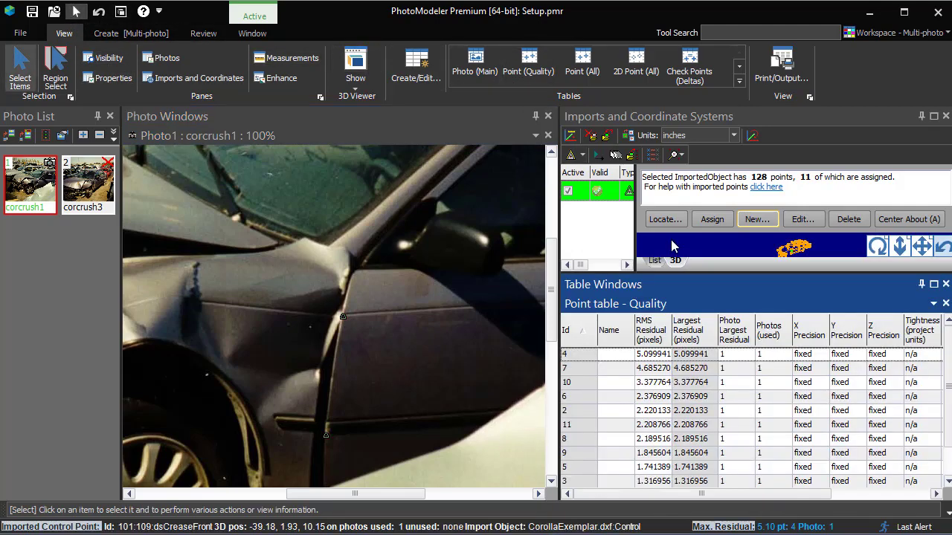
click(689, 335)
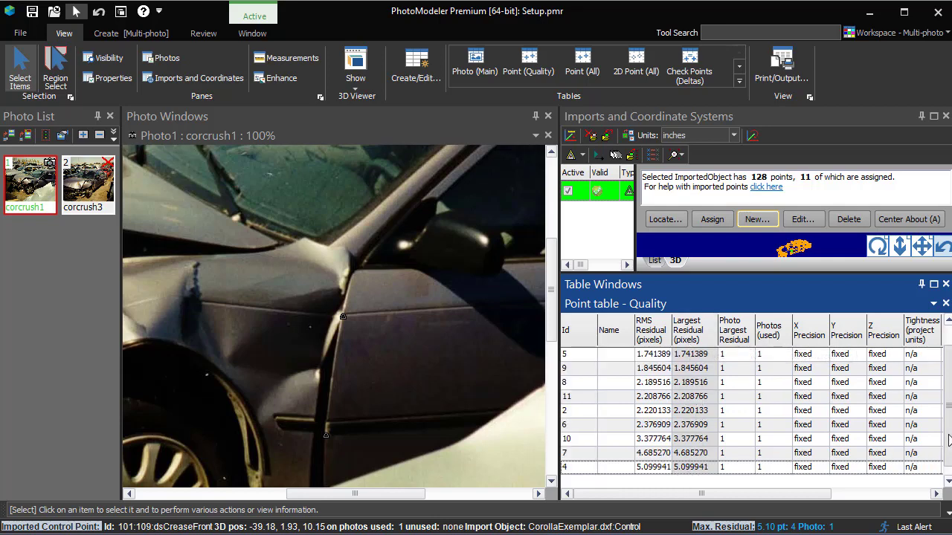
scroll(948, 409, up, 2)
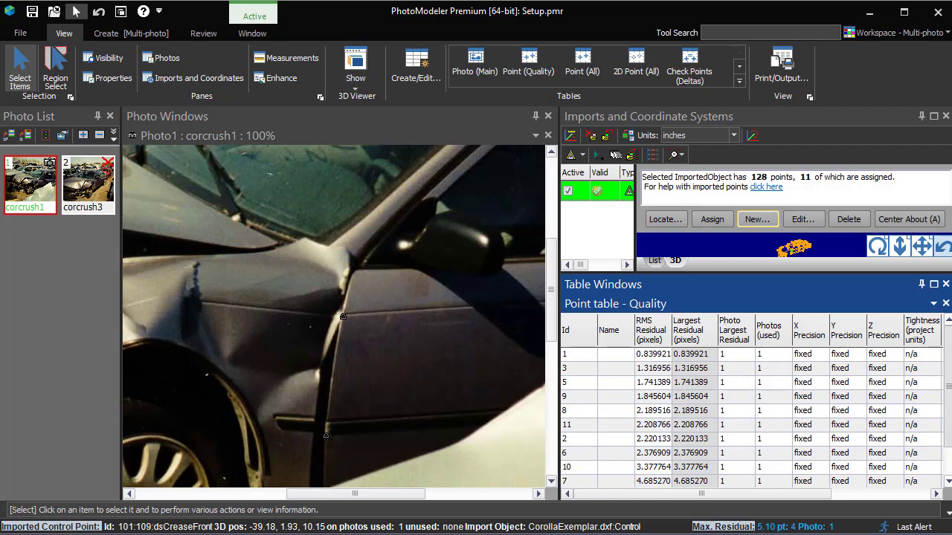
scroll(948, 461, down, 2)
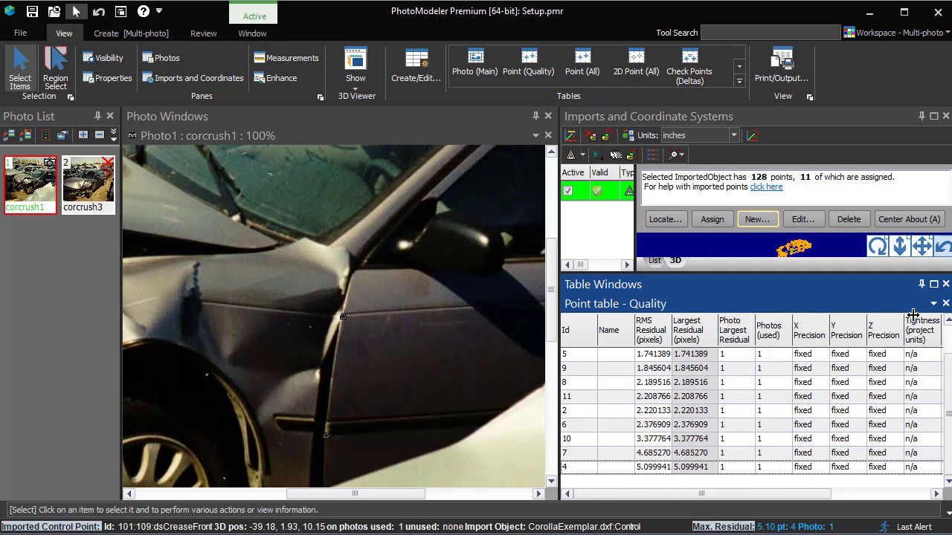
click(945, 286)
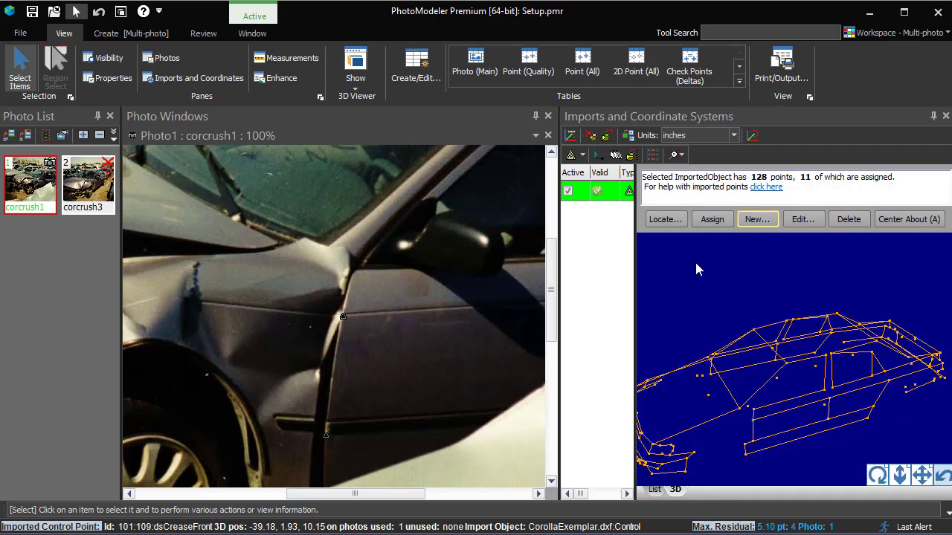
Close the open photo window and open photo corcrush3
click(547, 118)
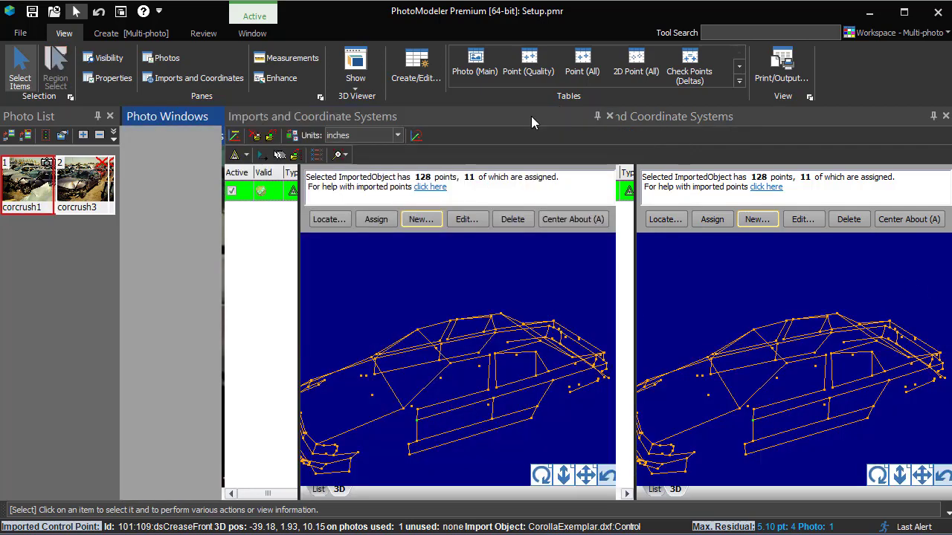
click(80, 191)
double_click(80, 191)
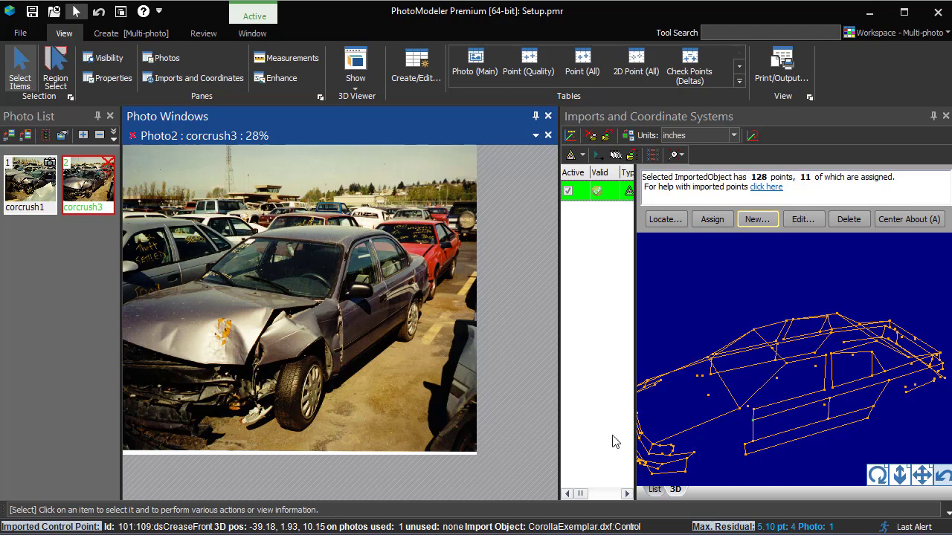
Mark imported control point 107:dsFrontRail at the front end of the door's side moulding in photo corcrush3
click(657, 491)
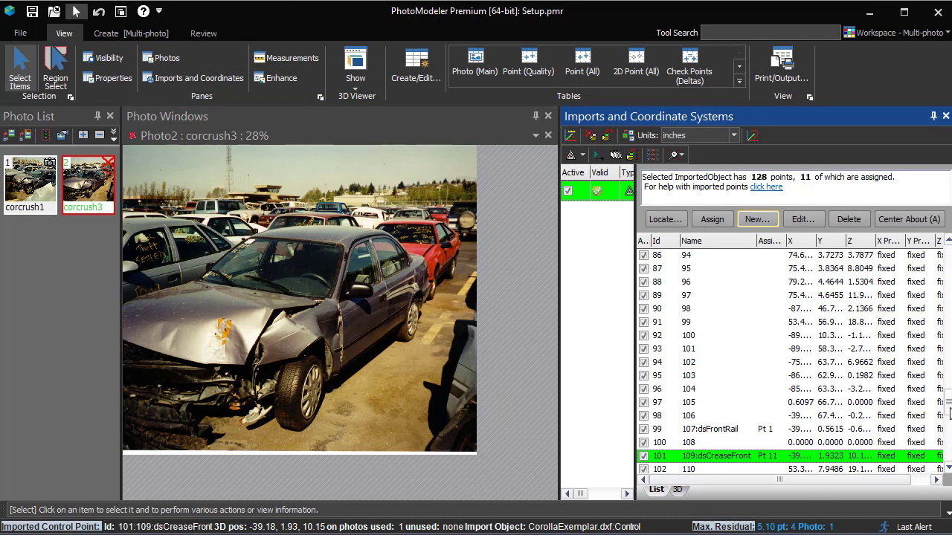
click(884, 429)
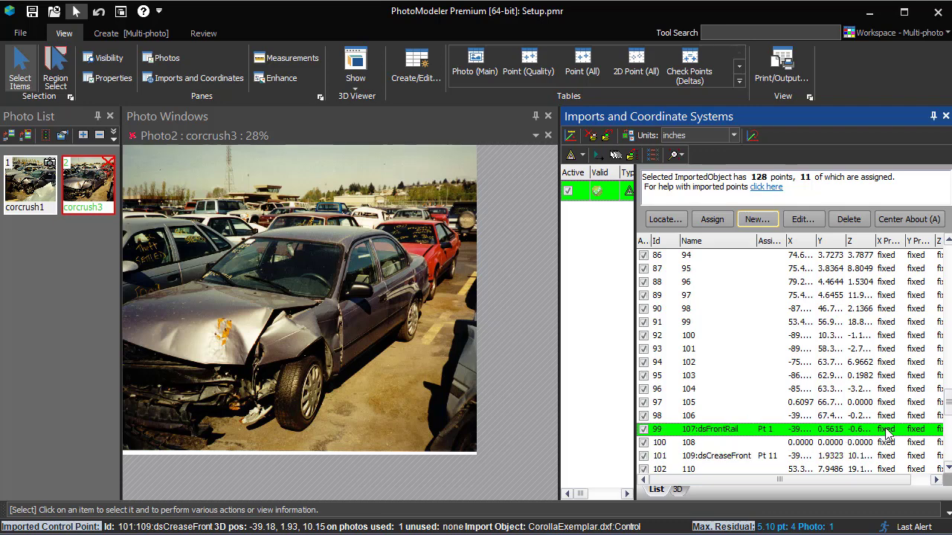
click(571, 156)
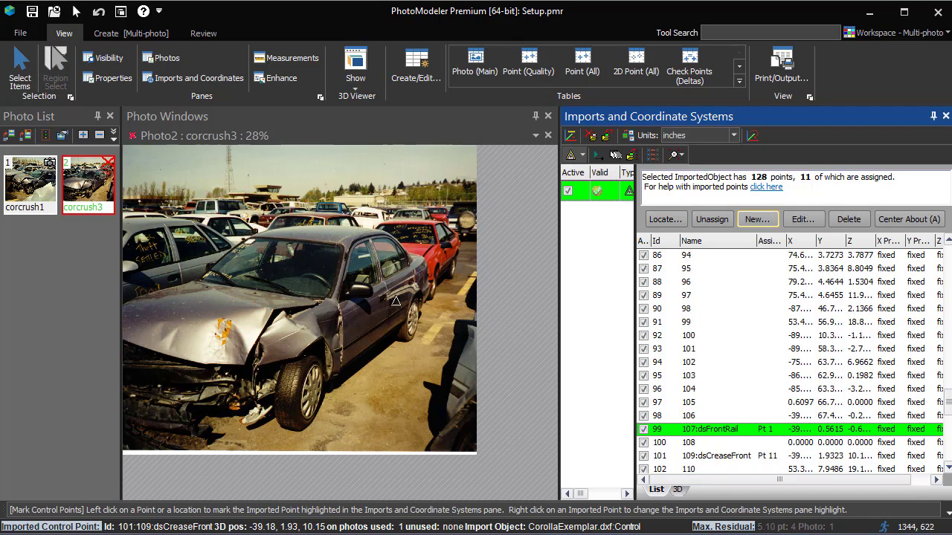
drag(348, 361, 353, 364)
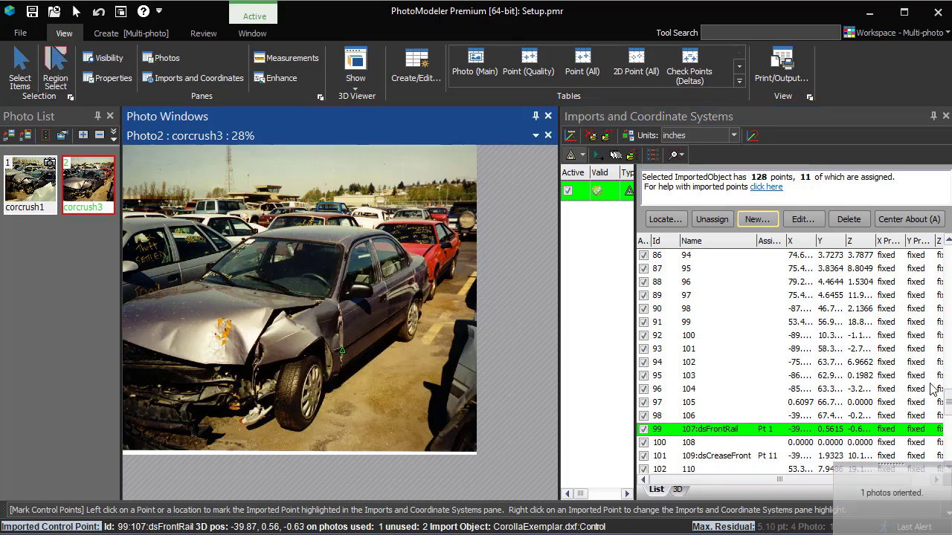
Mark imported control point 73:dsWindshieldTop at the windshield's upper driver-side corner in photo corcrush3
drag(947, 400, 946, 370)
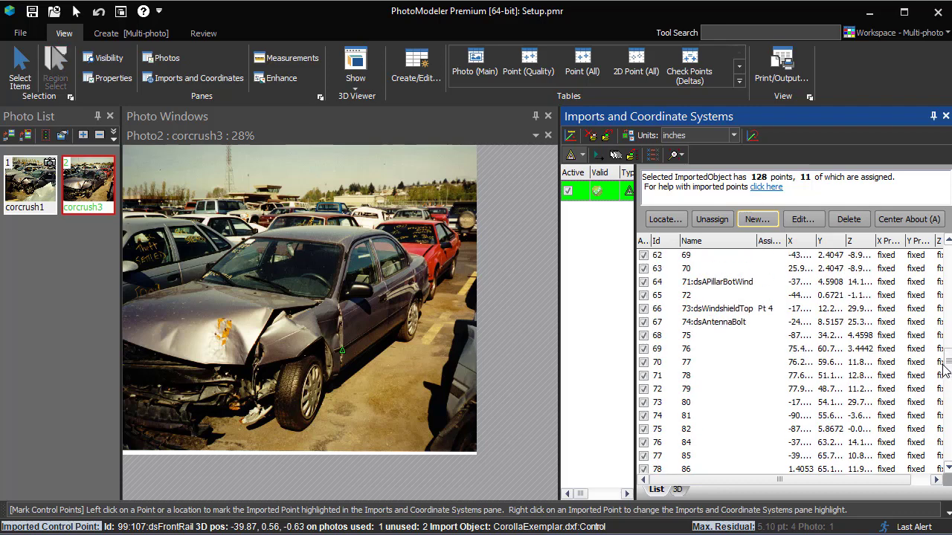
click(704, 307)
drag(357, 248, 357, 248)
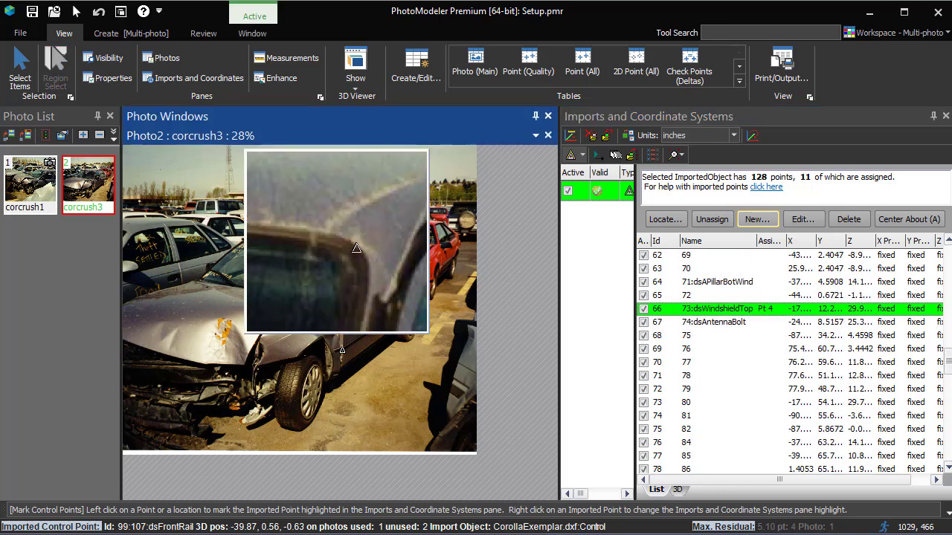
click(357, 248)
Mark imported control point 3:psBPillarBotWind on the far-side B-pillar seen through the windshield in photo corcrush3
scroll(947, 297, up, 8)
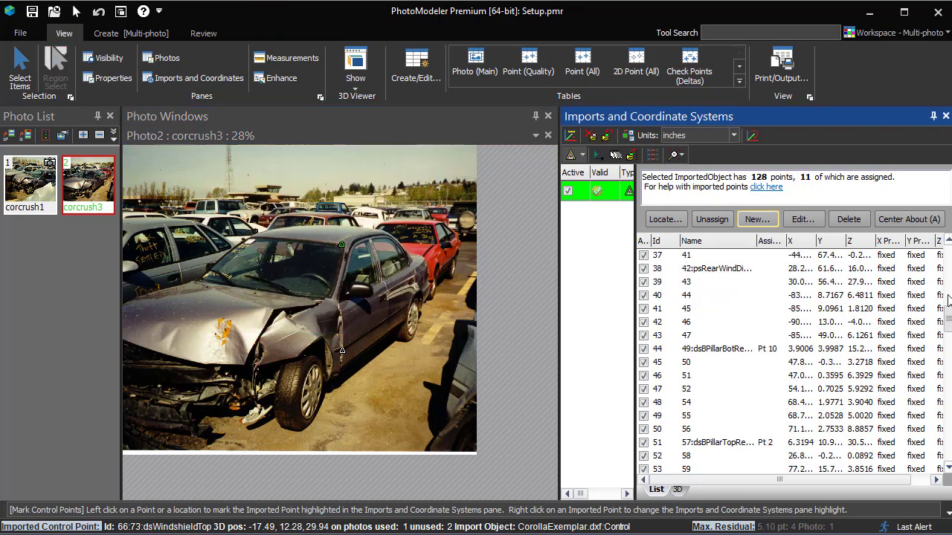
scroll(947, 297, up, 10)
scroll(862, 287, up, 2)
click(698, 274)
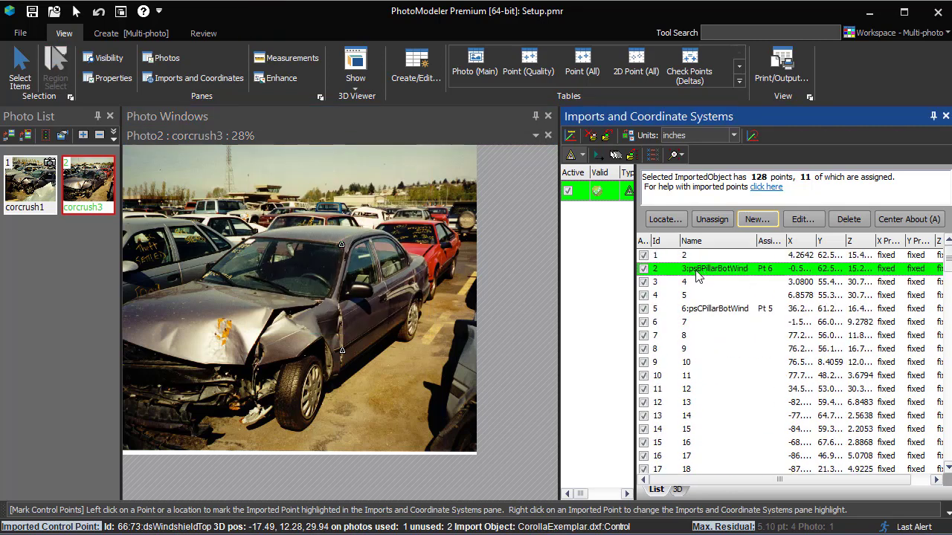
drag(267, 276, 247, 266)
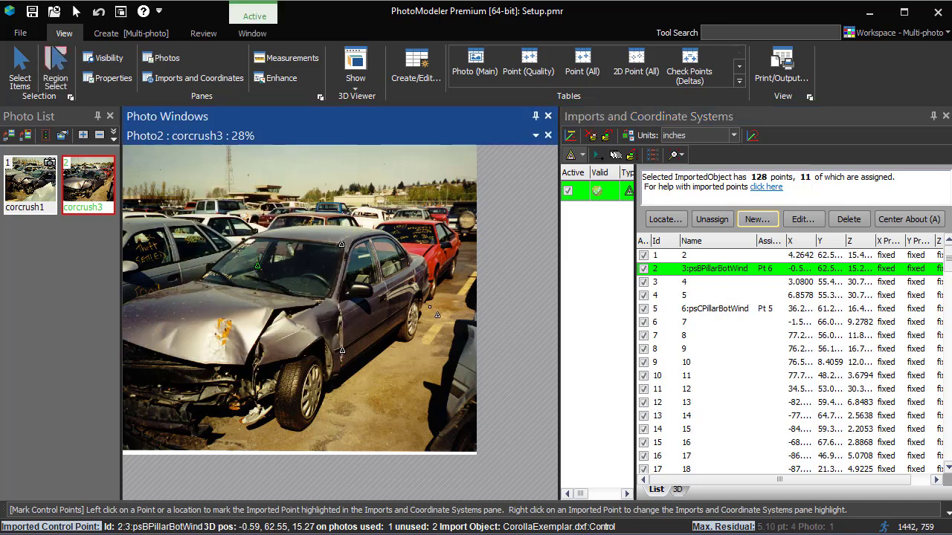
Mark imported control point 42:psRearWindDivBot on the far-side rear window seen through the windshield in photo corcrush3
drag(948, 255, 948, 308)
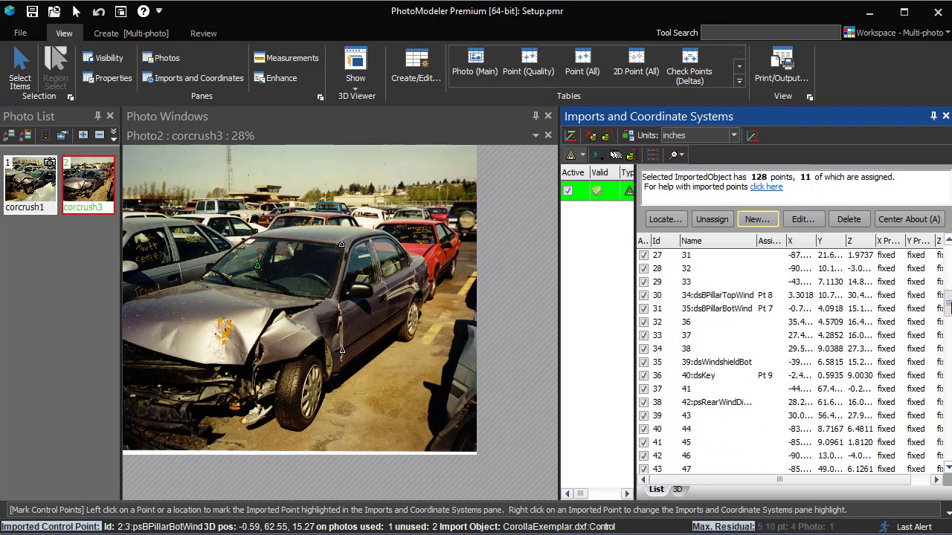
click(653, 404)
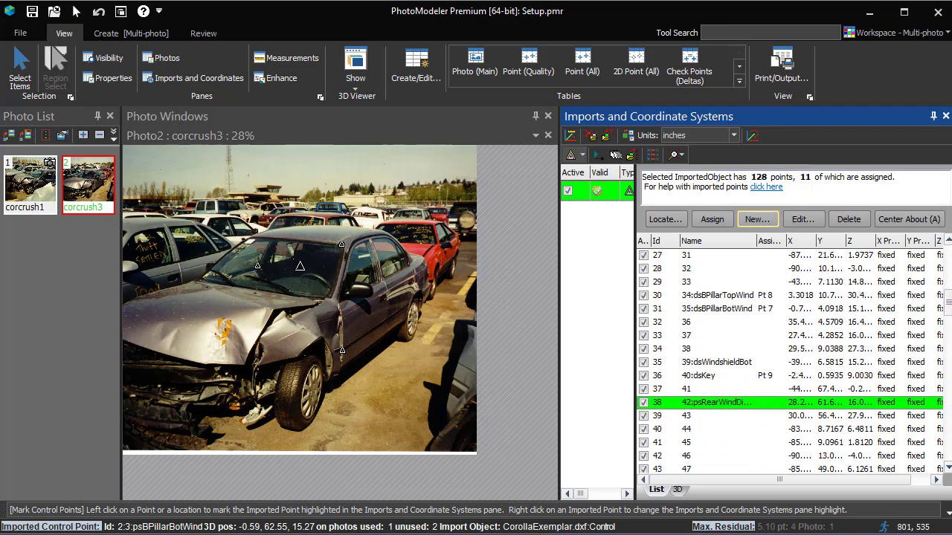
drag(300, 265, 306, 265)
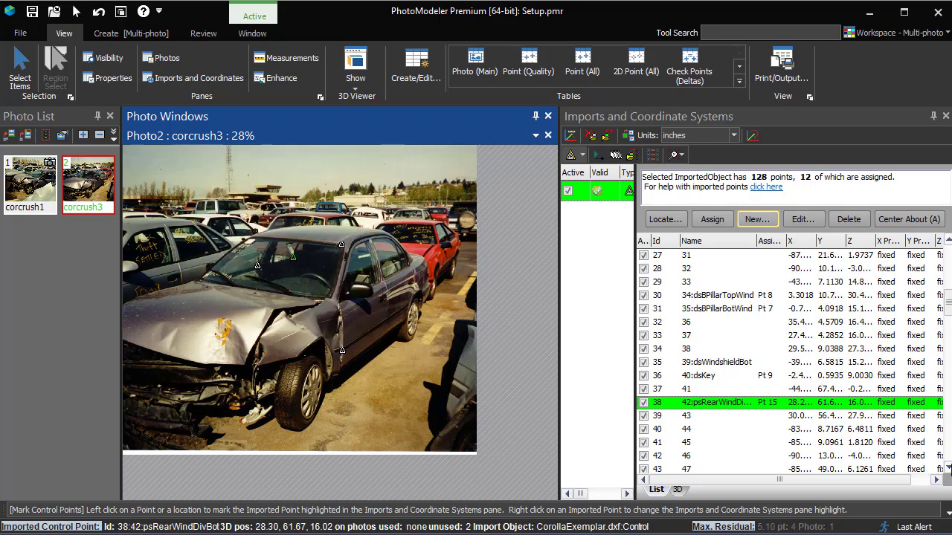
Mark imported control point 49:dsBPillarBotRearWind at the driver-side rear window's lower front corner in photo corcrush3
click(948, 469)
click(947, 469)
click(788, 456)
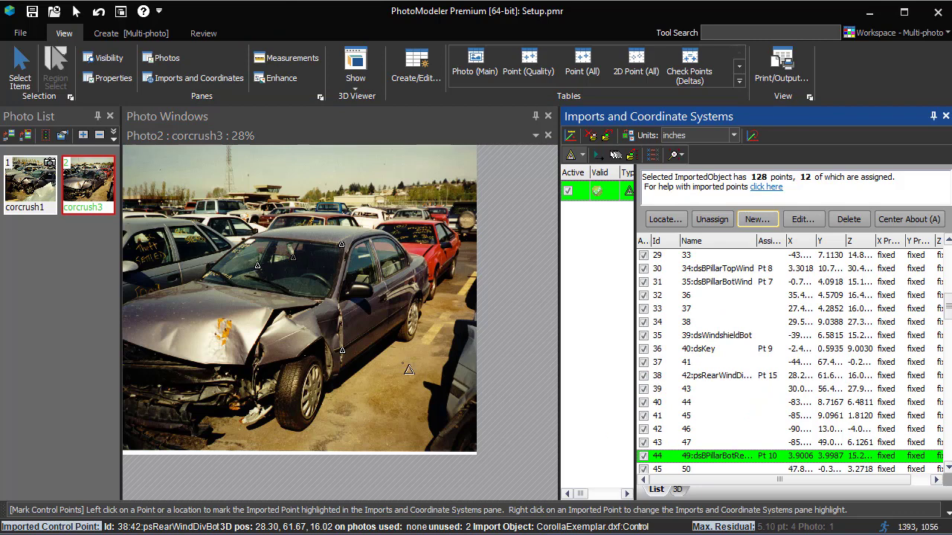
drag(392, 284, 377, 286)
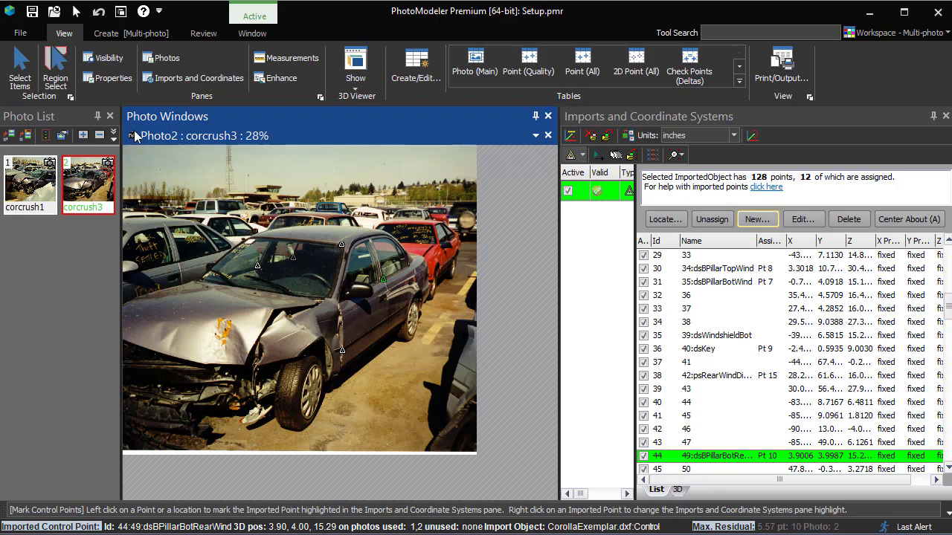
Show the imported objects' 3D lines over photo corcrush3 to check the exemplar's fit, and hide them again
click(100, 57)
click(6, 422)
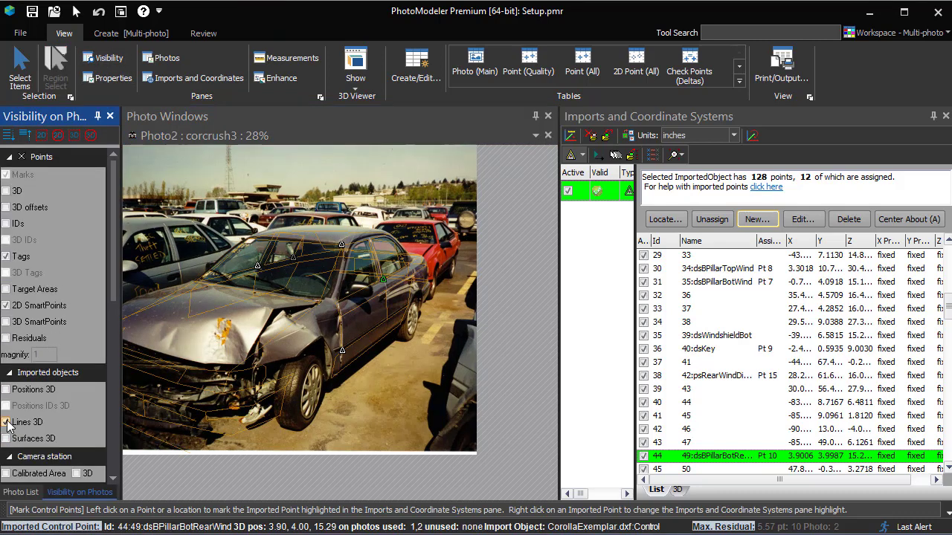
click(6, 423)
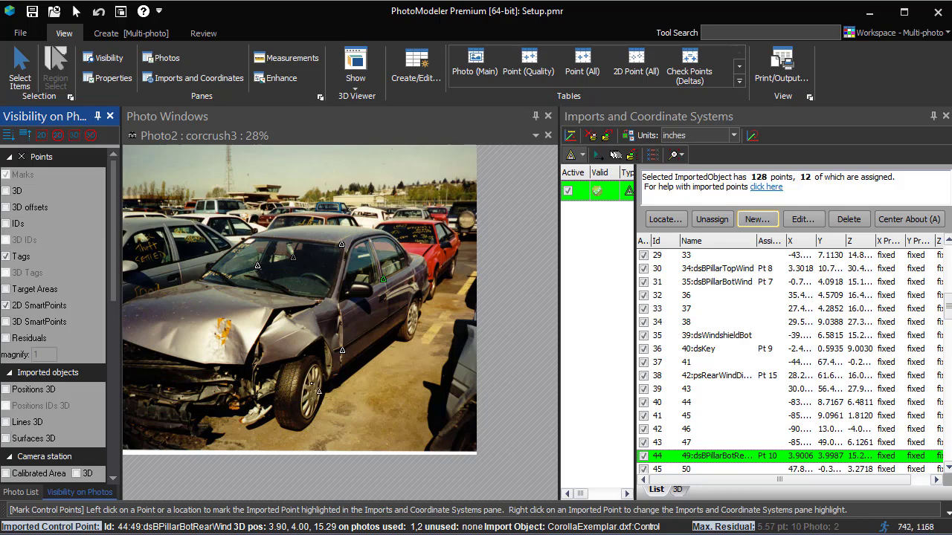
Locate imported control point 109:dsCreaseFront on the photos and mark it at the front door's leading-edge crease in corcrush3
click(676, 489)
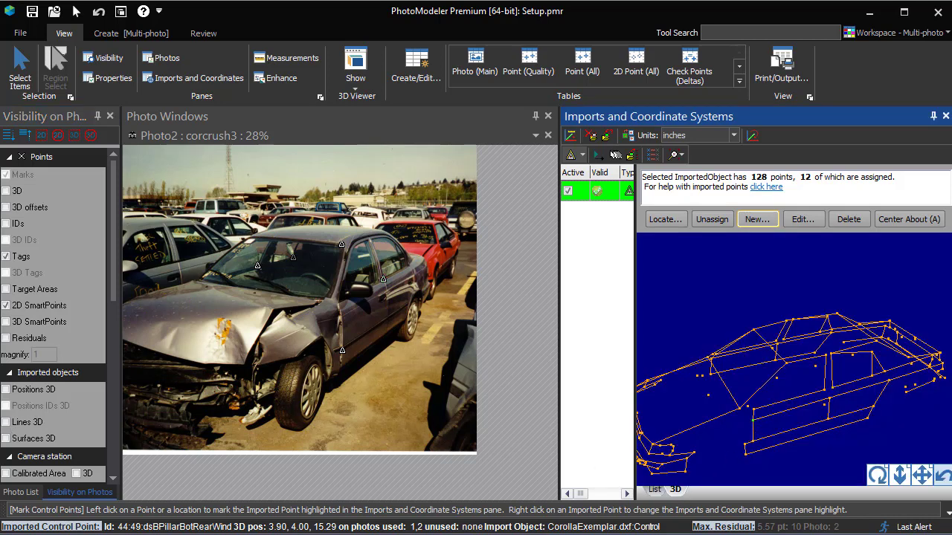
click(664, 221)
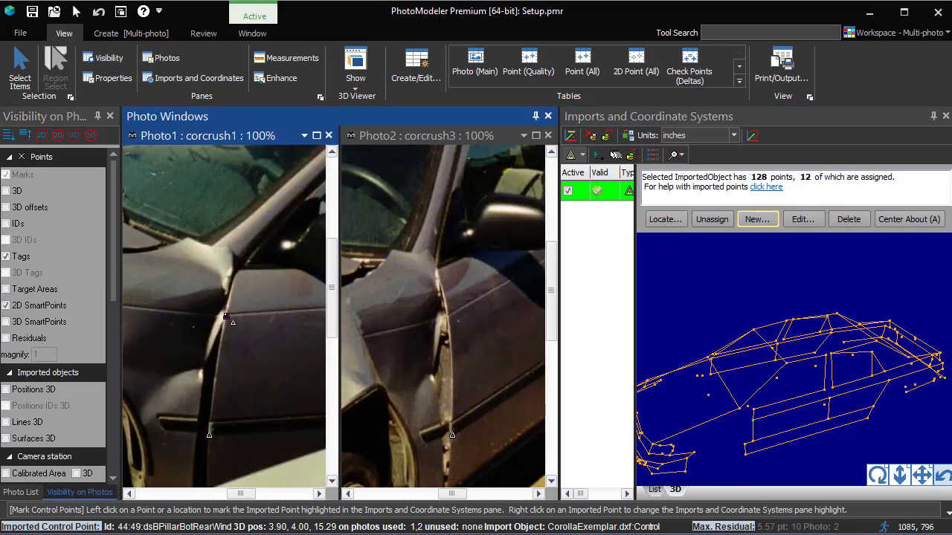
click(455, 324)
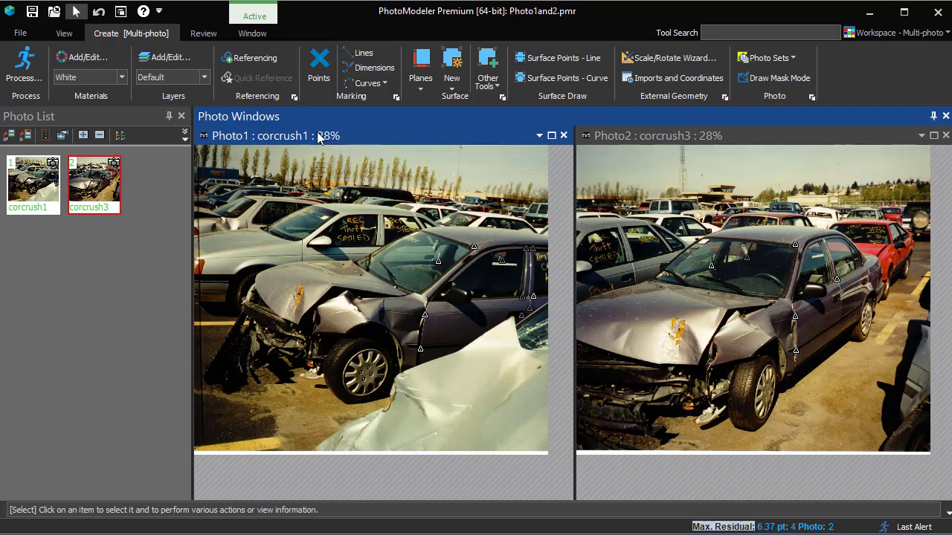
Mark the "Theft" lettering on the neighbouring silver car's front side window in corcrush1 and reference it to the same lettering in corcrush3
click(252, 60)
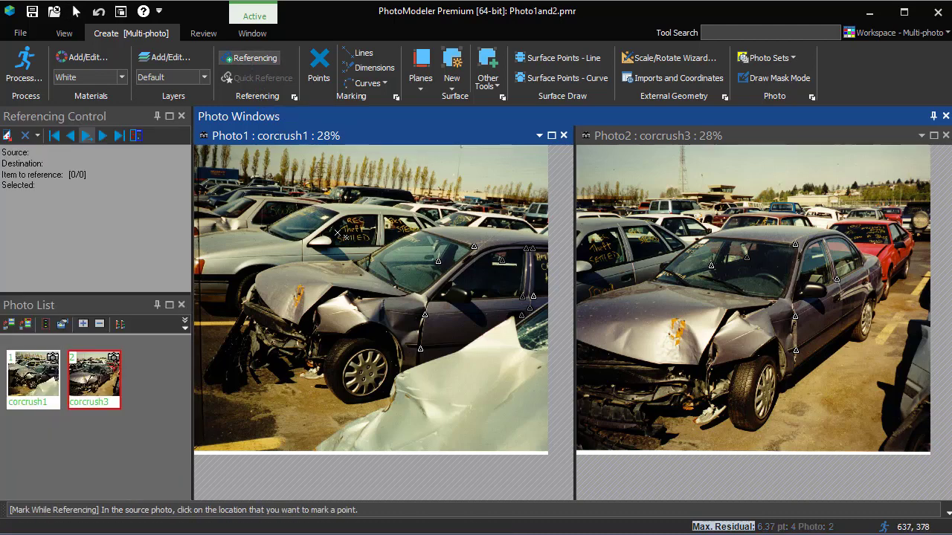
drag(350, 230, 356, 235)
click(357, 237)
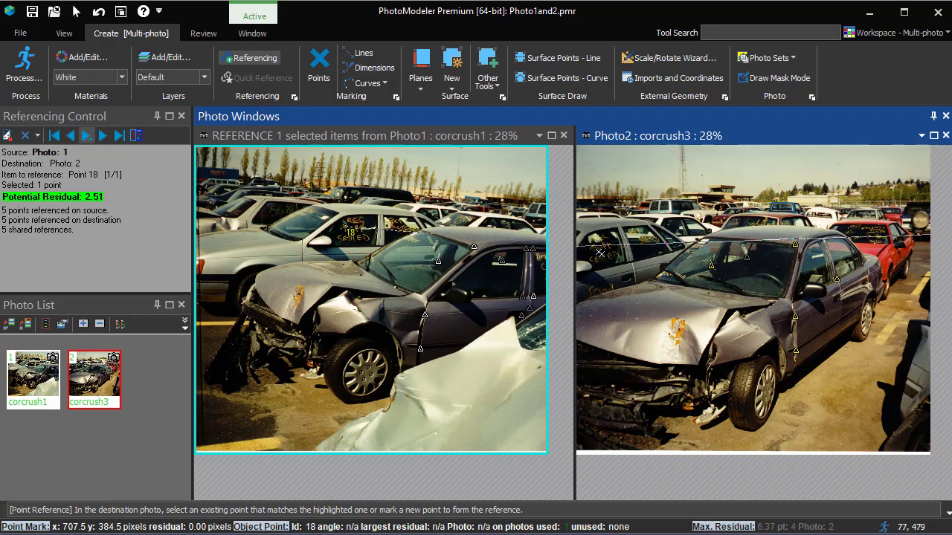
drag(600, 254, 595, 248)
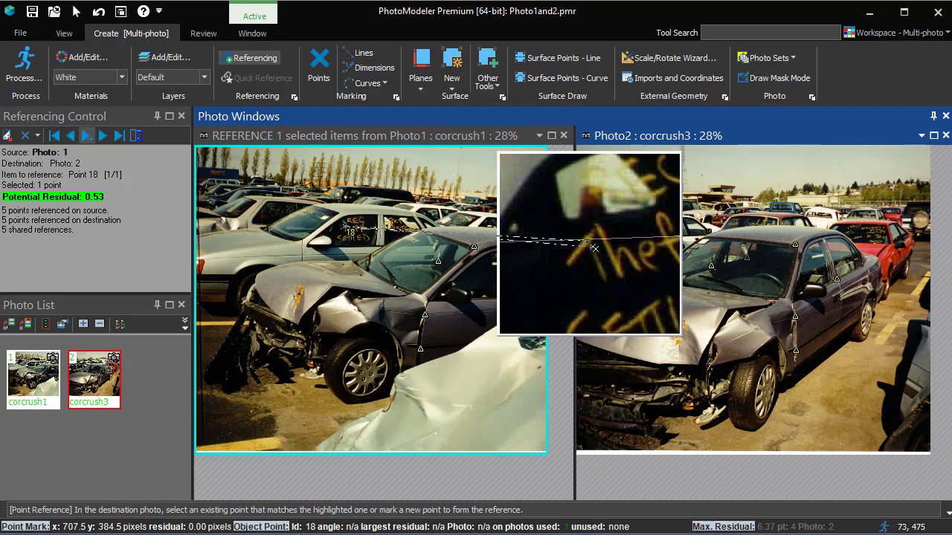
drag(594, 249, 587, 243)
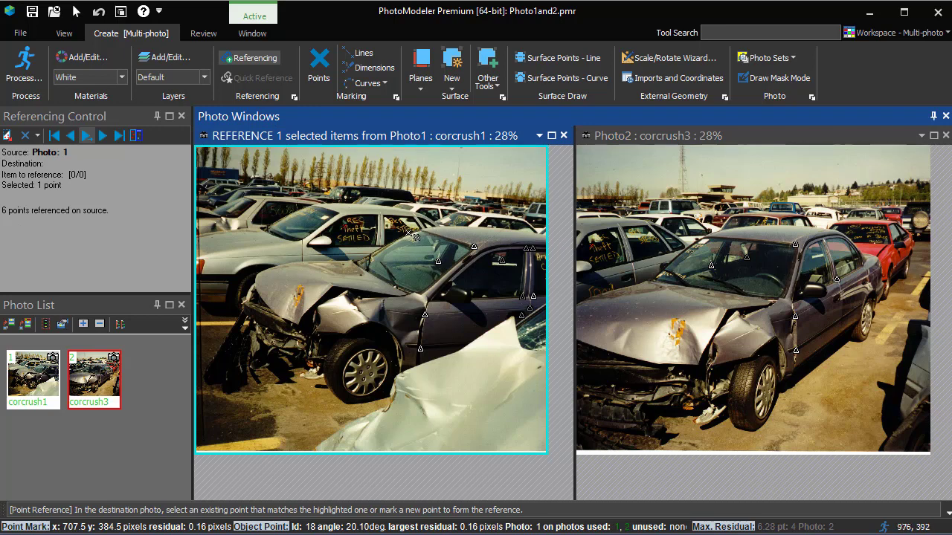
Mark the lettering on the silver car's rear side window in corcrush1, reference it to corcrush3, and leave referencing
mouse_move(411, 232)
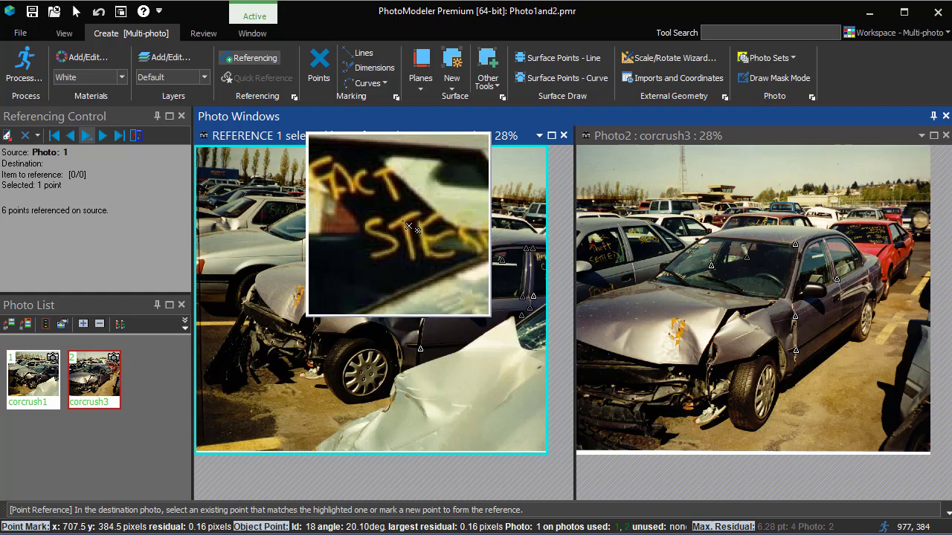
click(410, 227)
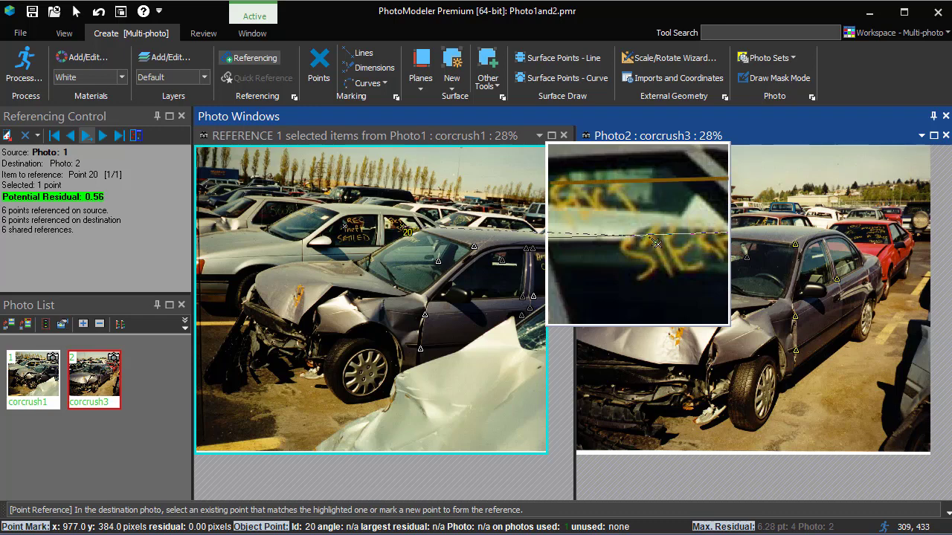
click(658, 242)
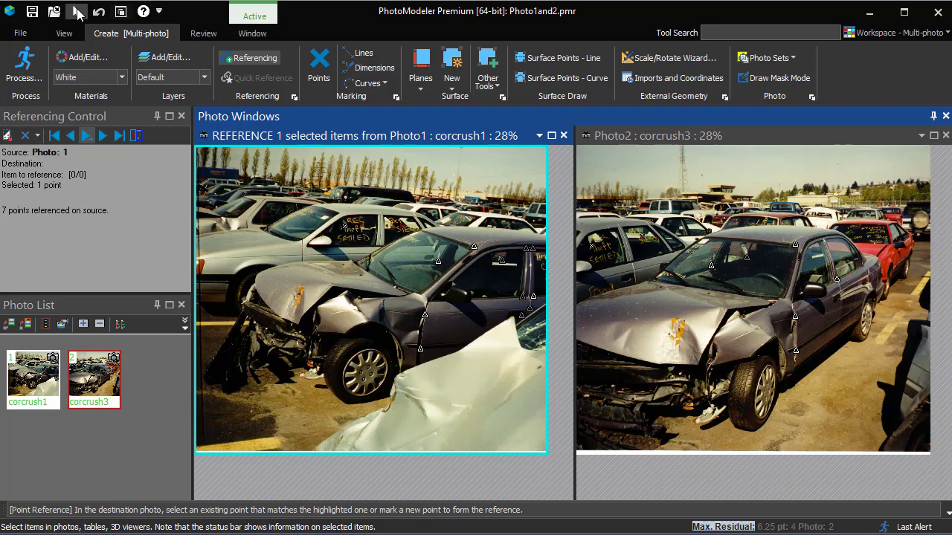
click(76, 12)
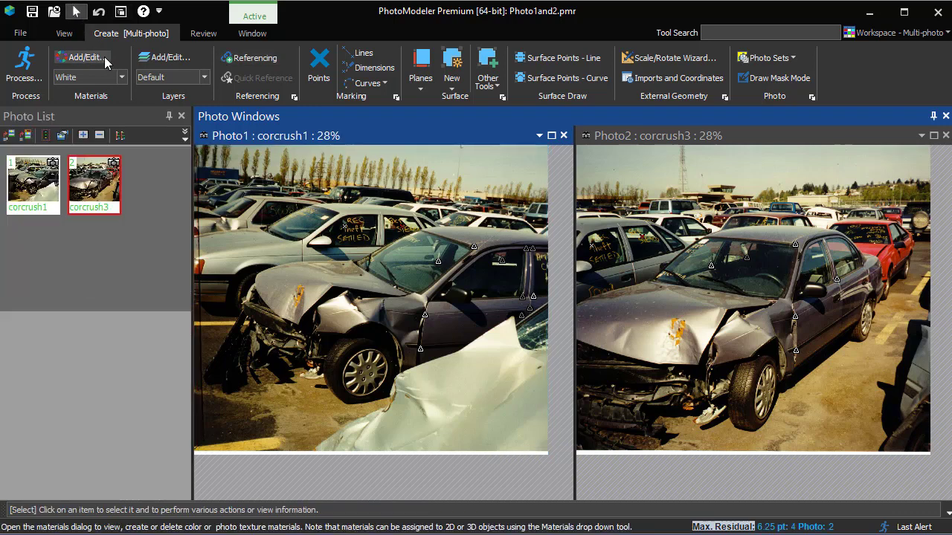
Open a 3D view of the project beside the photos and turn on the display of camera stations
click(120, 11)
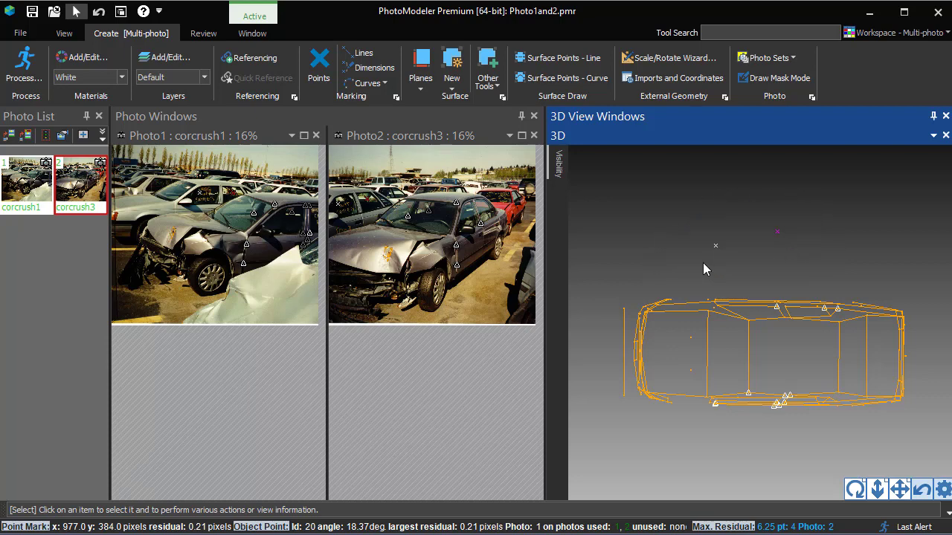
mouse_move(857, 492)
mouse_down()
mouse_move(857, 475)
mouse_move(854, 489)
mouse_up()
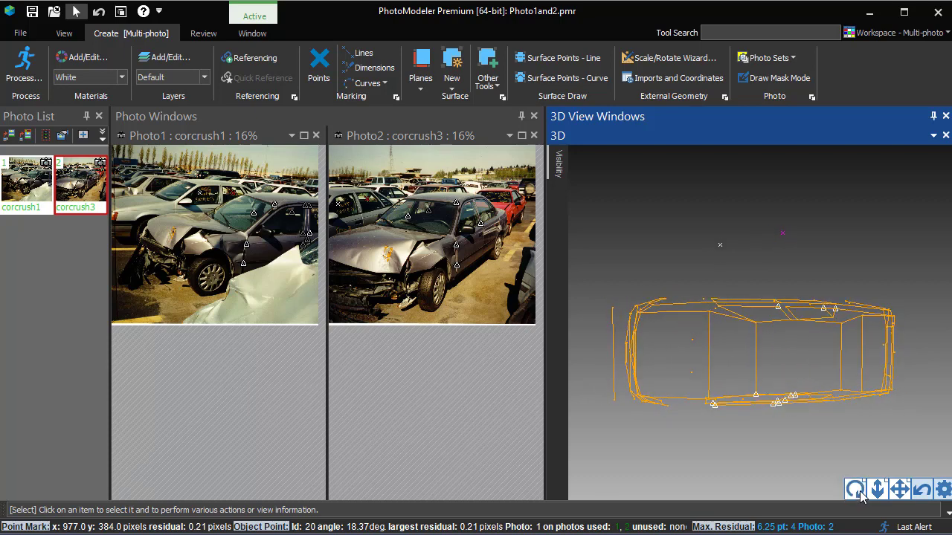
click(942, 490)
click(652, 220)
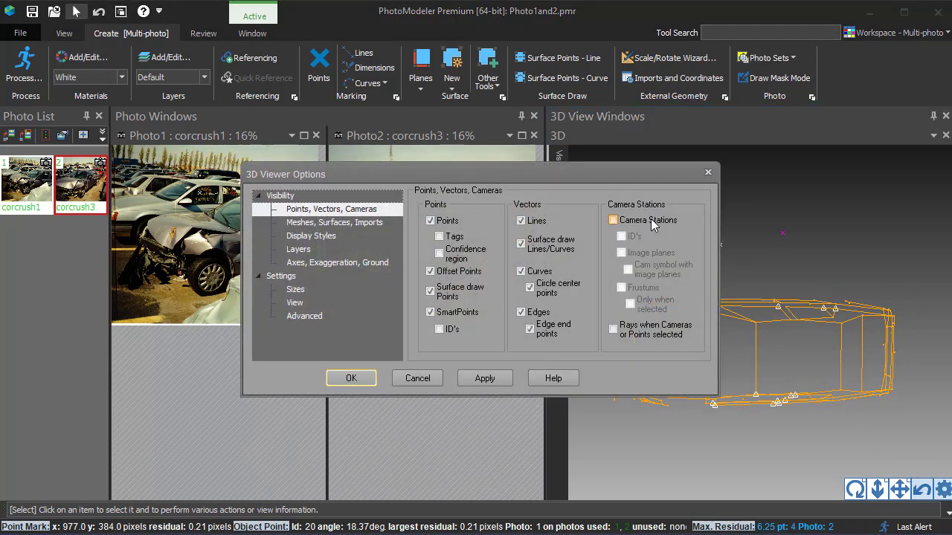
click(354, 376)
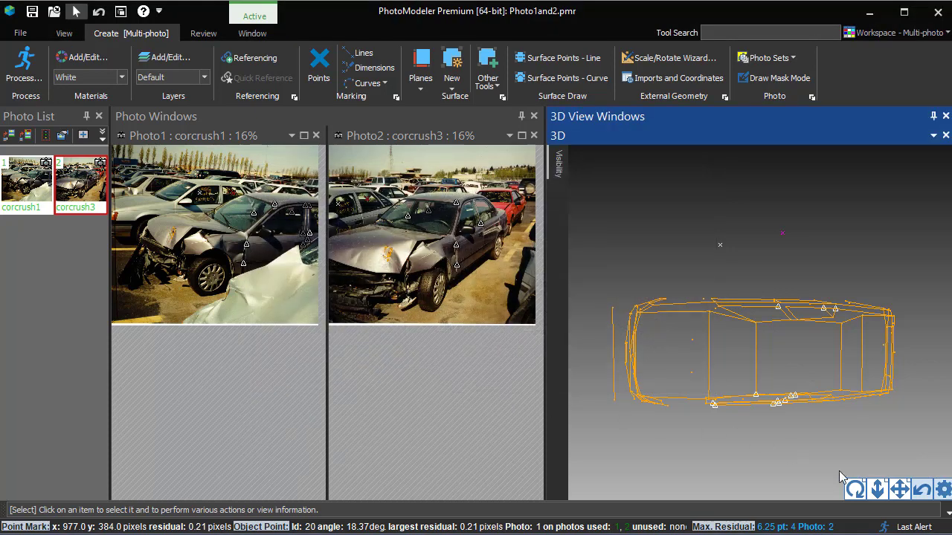
Examine the camera stations' placement relative to the exemplar wireframe and the two window points, and close the 3D view
click(920, 490)
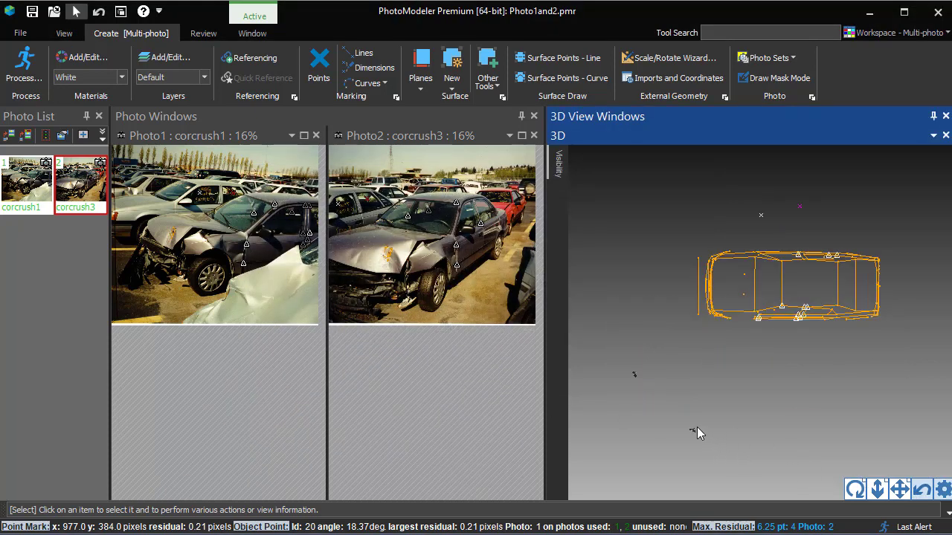
drag(856, 489, 854, 481)
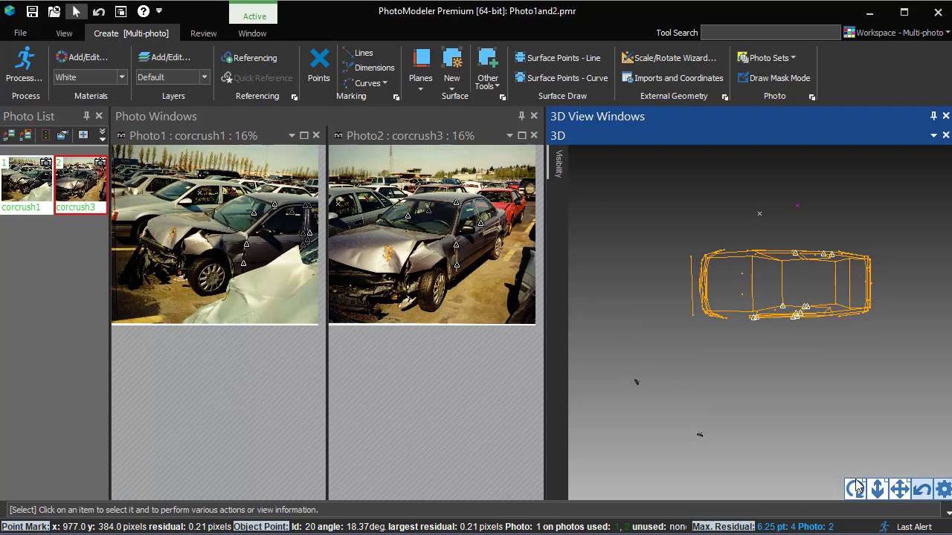
click(944, 116)
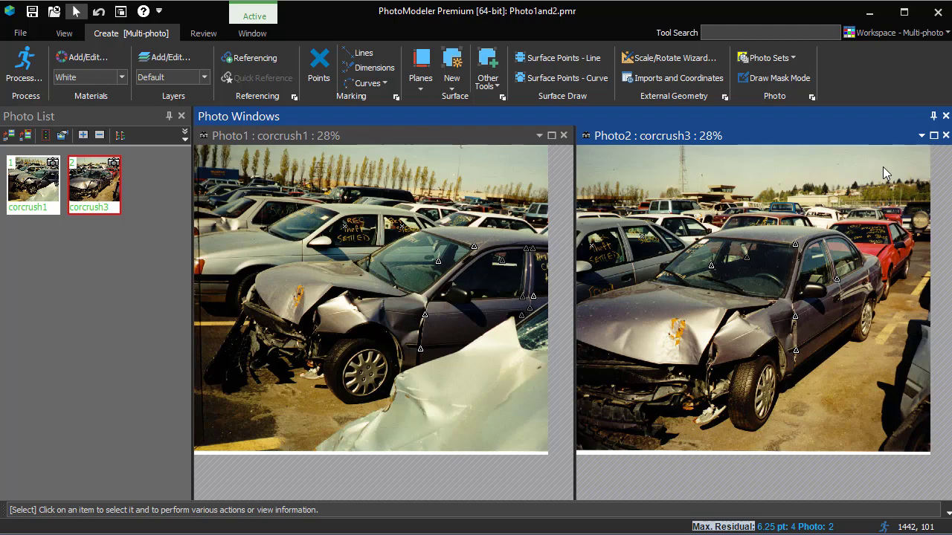
Mark three crush points across the exposed bumper structure in photo corcrush3: the metal plate, the hole area, and the far end
click(318, 66)
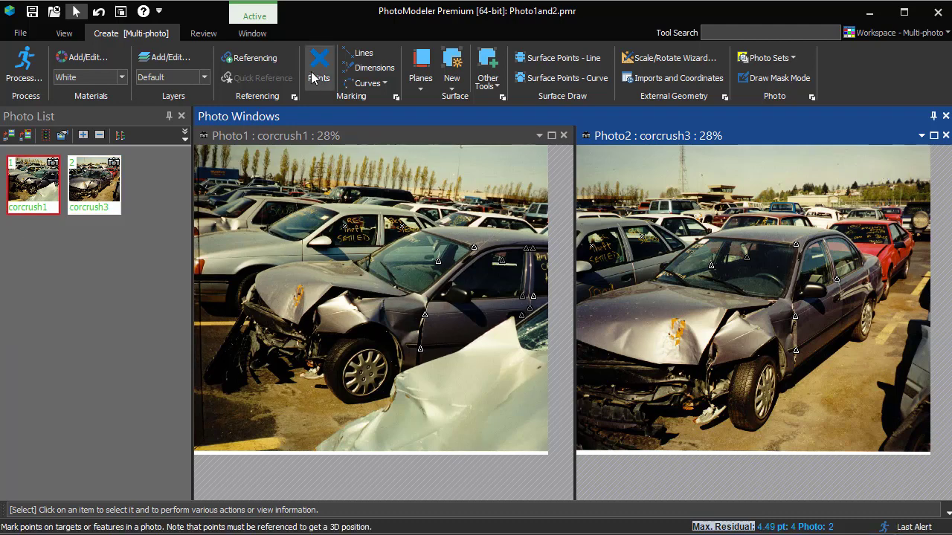
scroll(664, 396, up, 5)
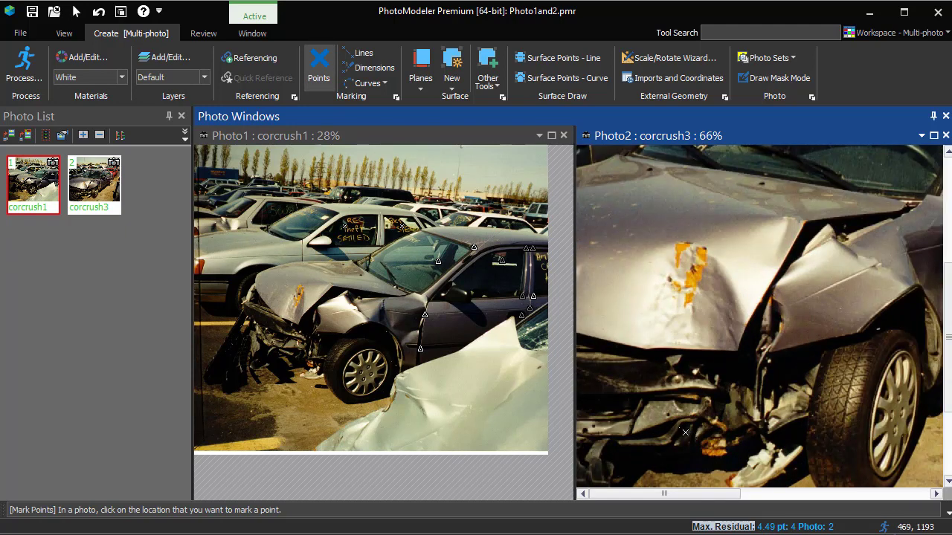
click(652, 389)
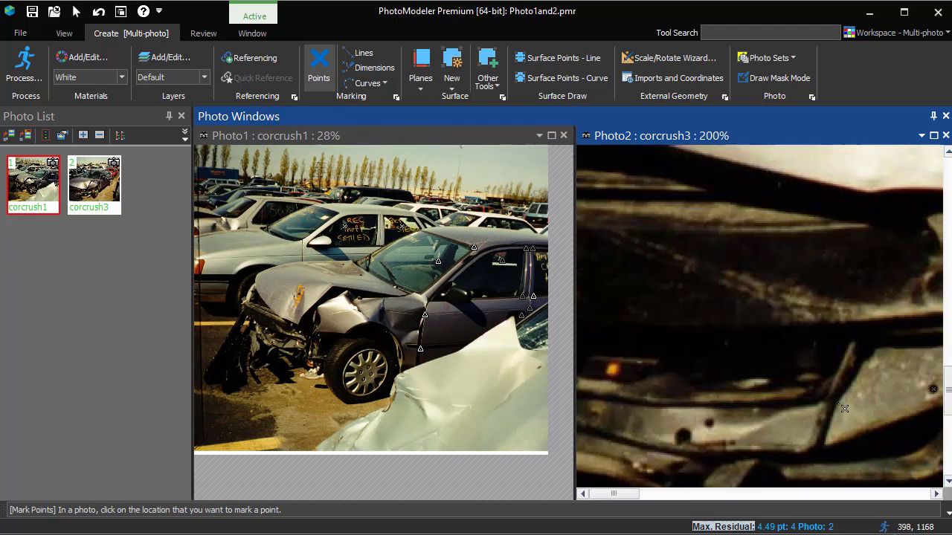
click(714, 426)
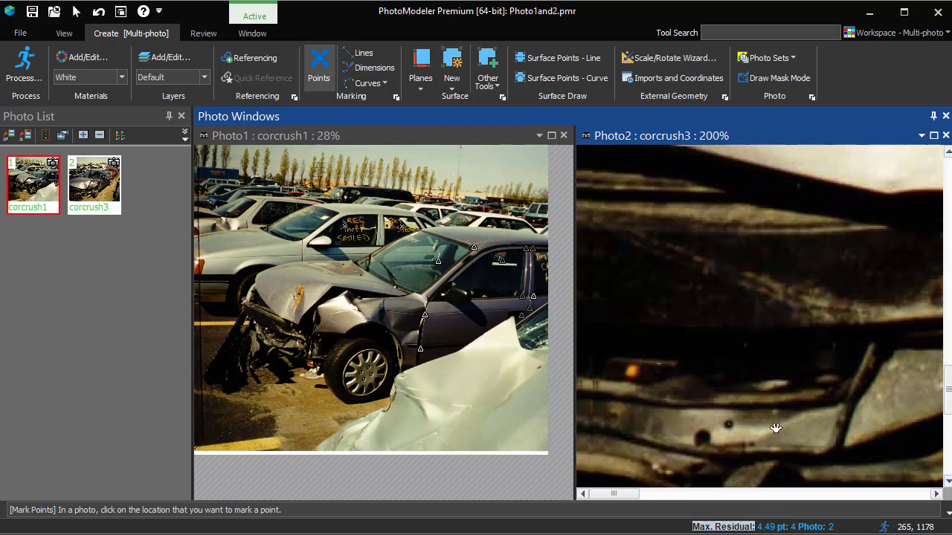
click(767, 379)
scroll(908, 371, down, 2)
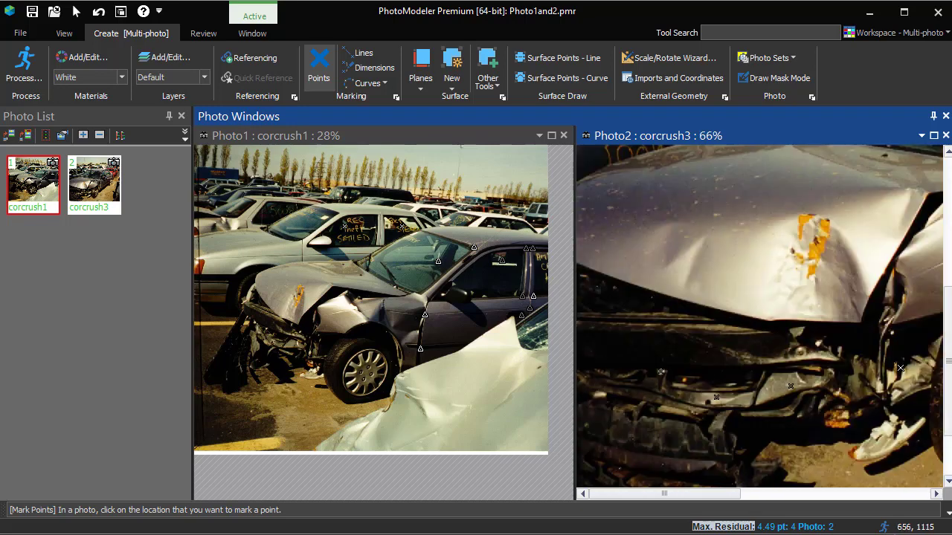
Mark crush points at the bend in the hood's front edge, the hood's front corner, and the bolt below the hood in corcrush3
scroll(768, 315, up, 2)
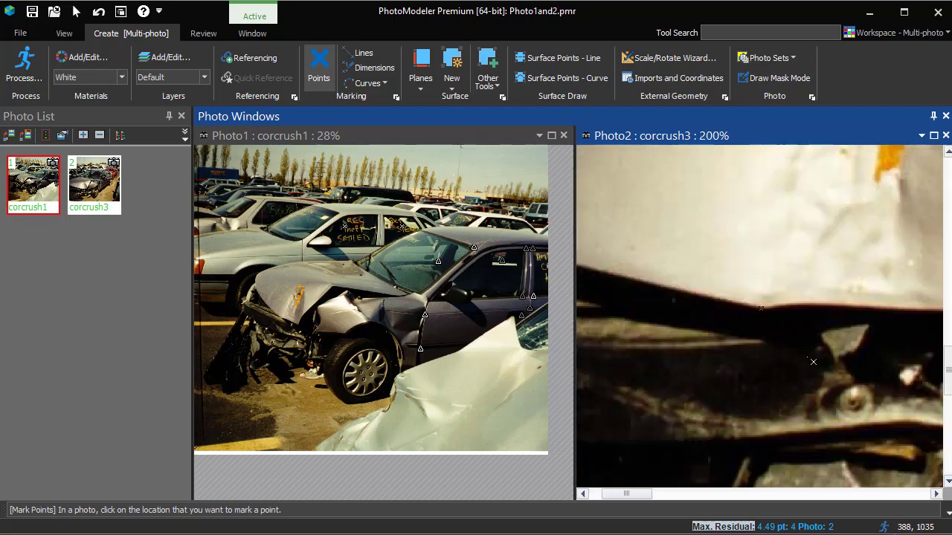
click(811, 322)
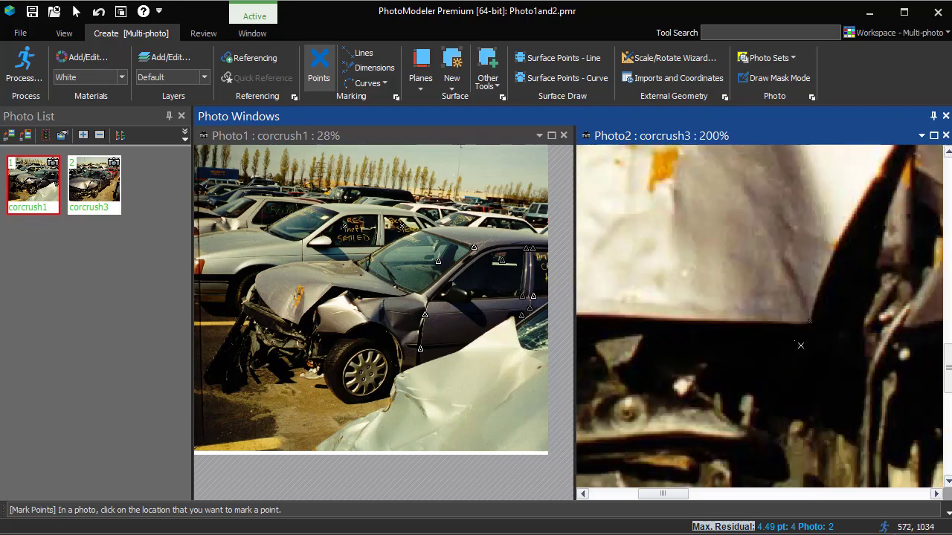
scroll(755, 371, down, 1)
scroll(665, 397, up, 1)
click(662, 396)
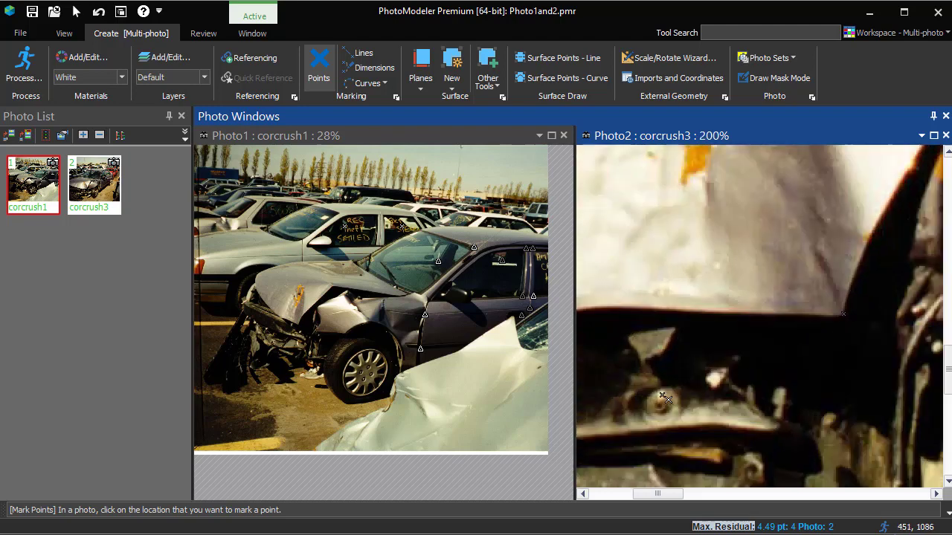
scroll(664, 397, down, 3)
middle_drag(682, 386, 728, 348)
scroll(727, 359, up, 1)
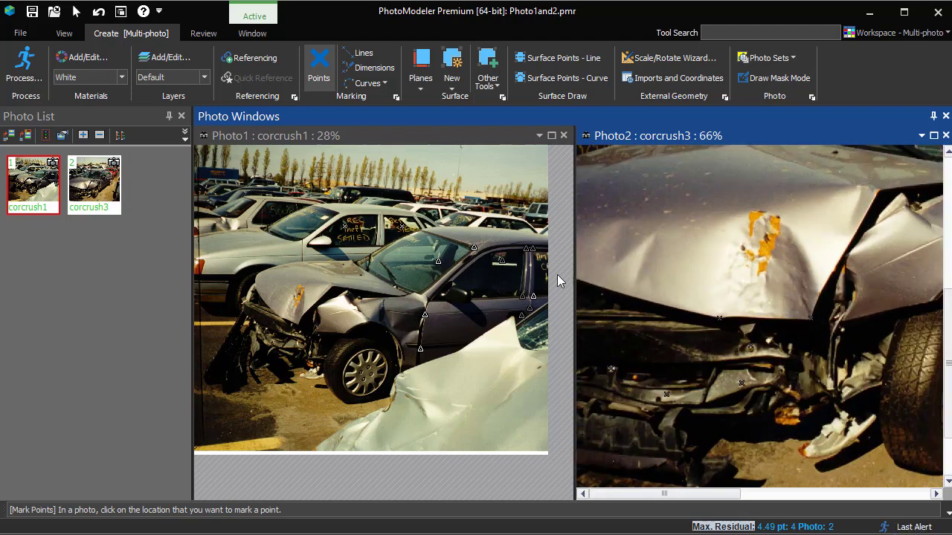
Select all six crush points in corcrush3 for referencing and match the bumper structure's metal plate point in corcrush1
click(76, 11)
drag(593, 276, 870, 462)
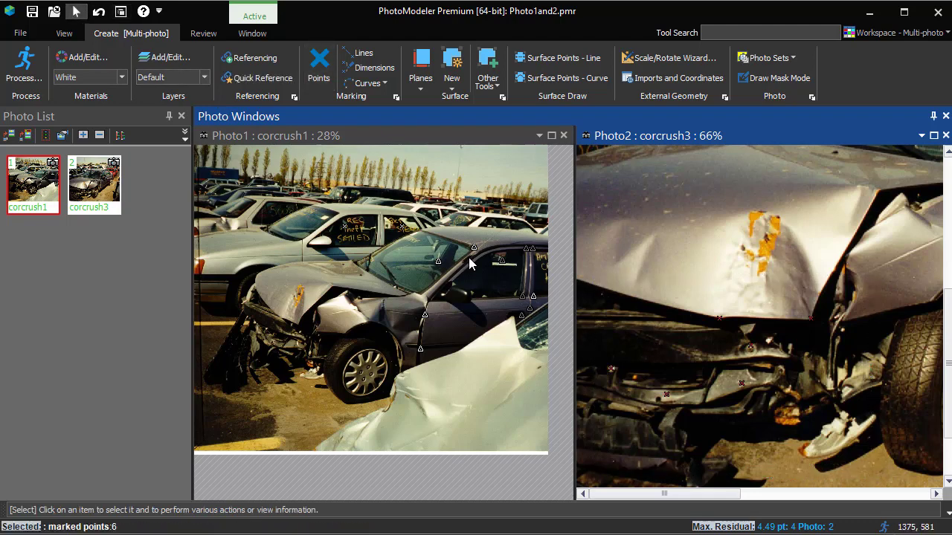
click(255, 60)
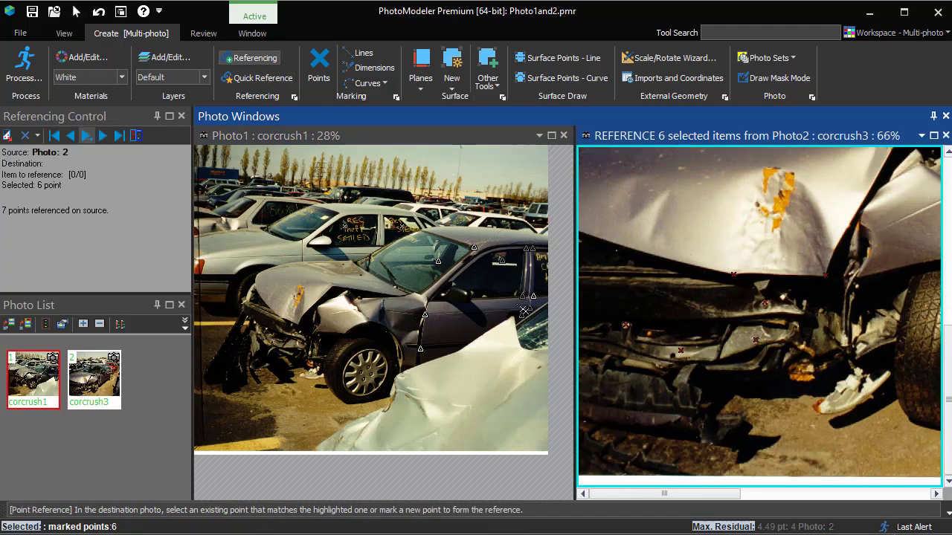
scroll(302, 355, up, 5)
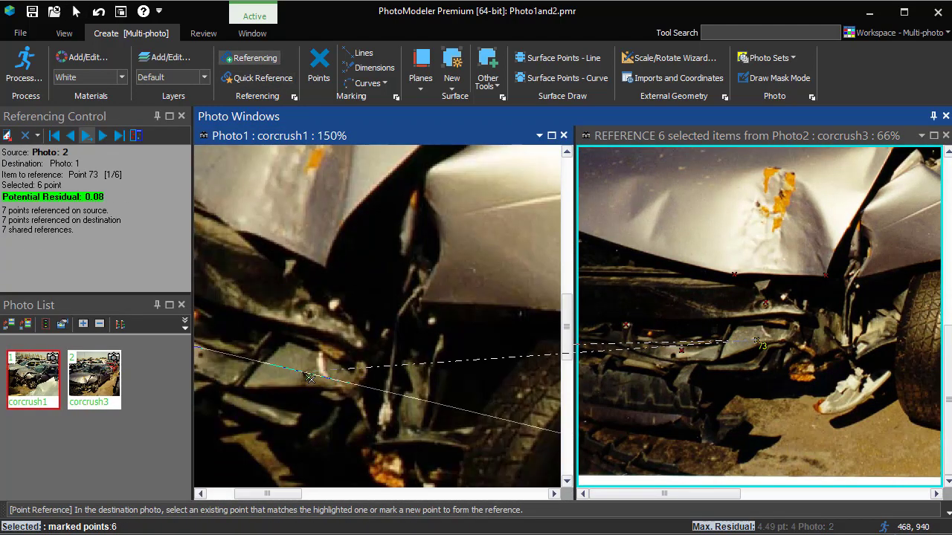
click(312, 379)
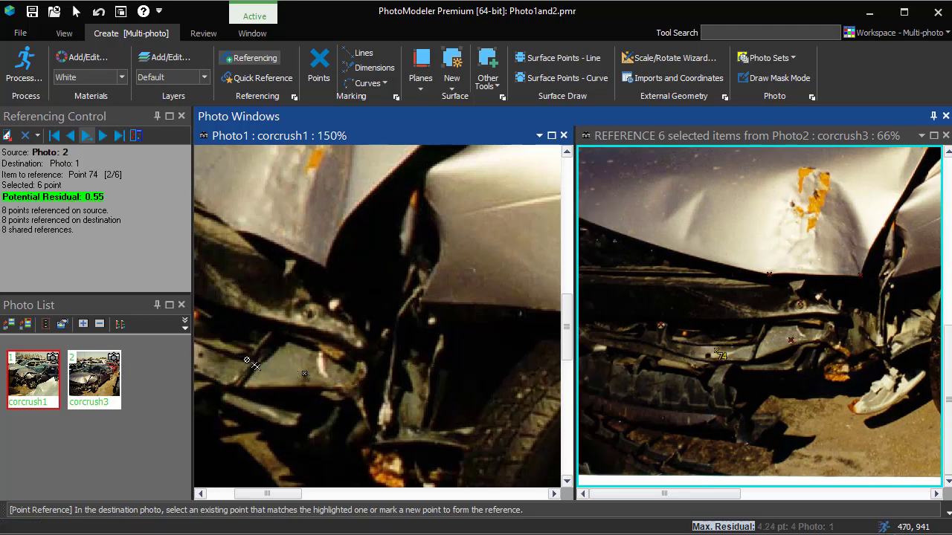
Reference the bumper structure's hole-area point and far-end point at their matching locations in photo corcrush1
scroll(290, 350, down, 1)
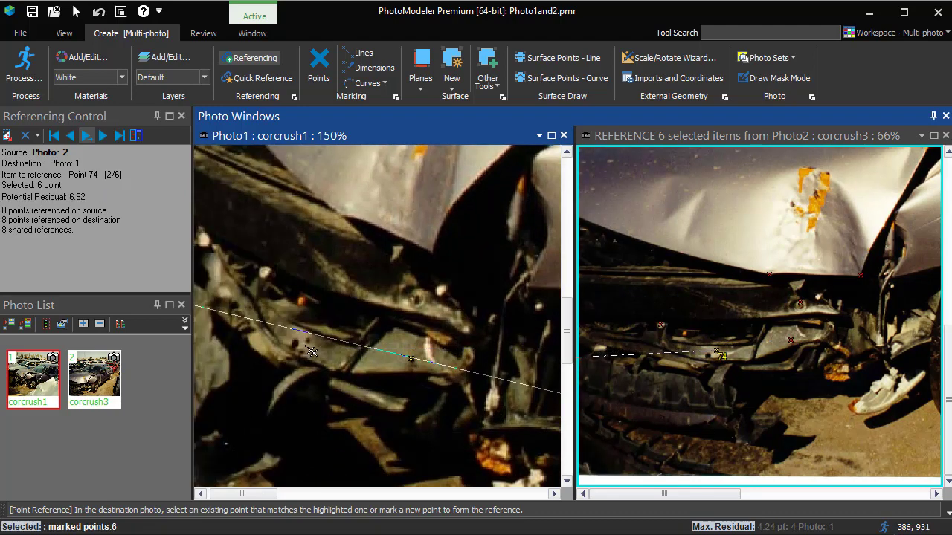
scroll(313, 347, down, 1)
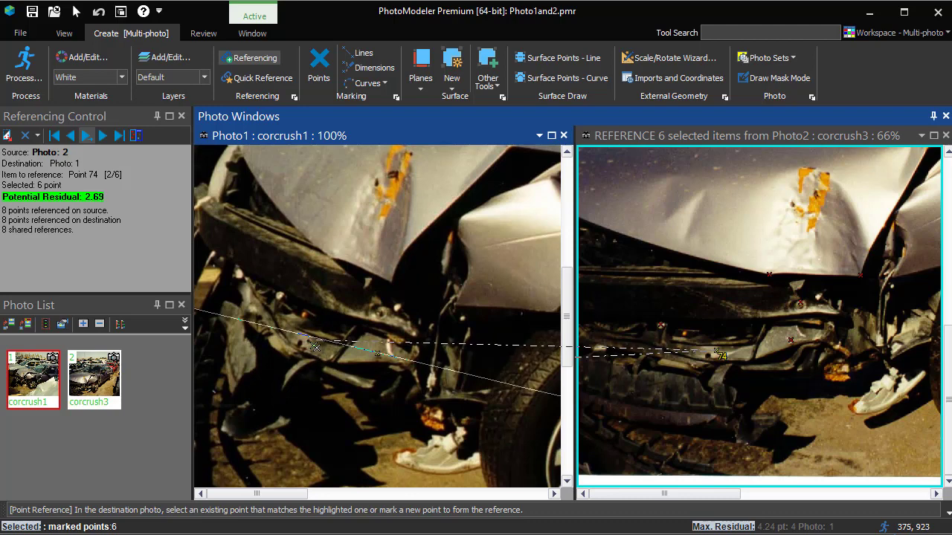
click(316, 346)
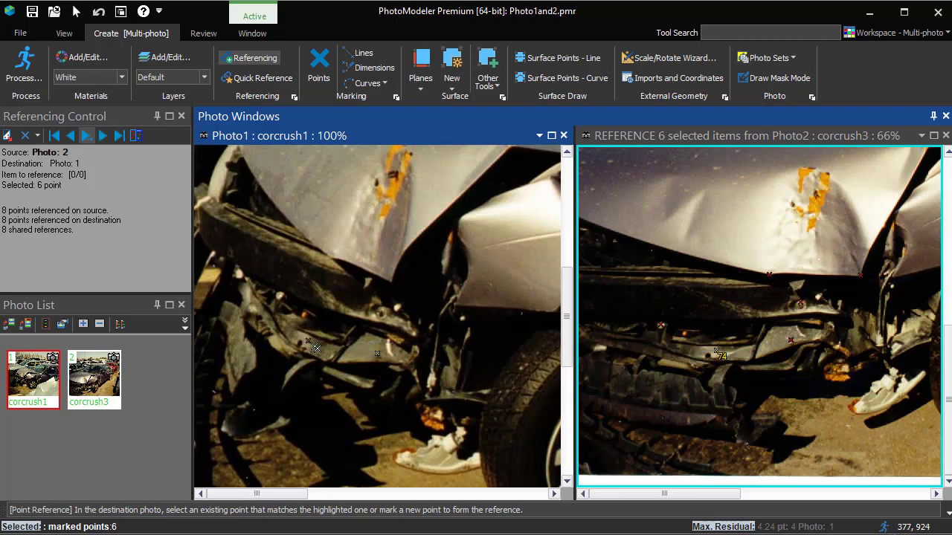
click(281, 297)
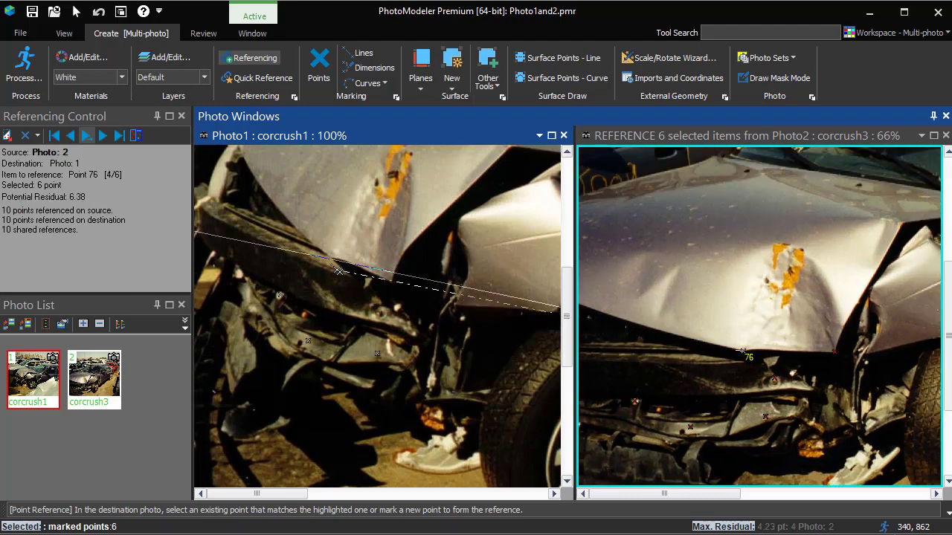
Reference the hood-edge bend, the hood's front corner, and the bolt below the hood at their matching locations in corcrush1
click(329, 258)
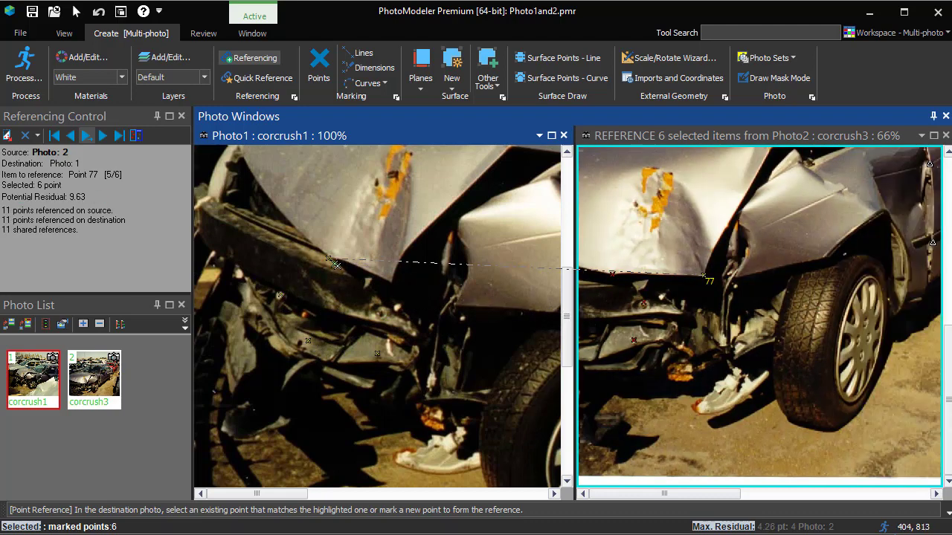
click(395, 289)
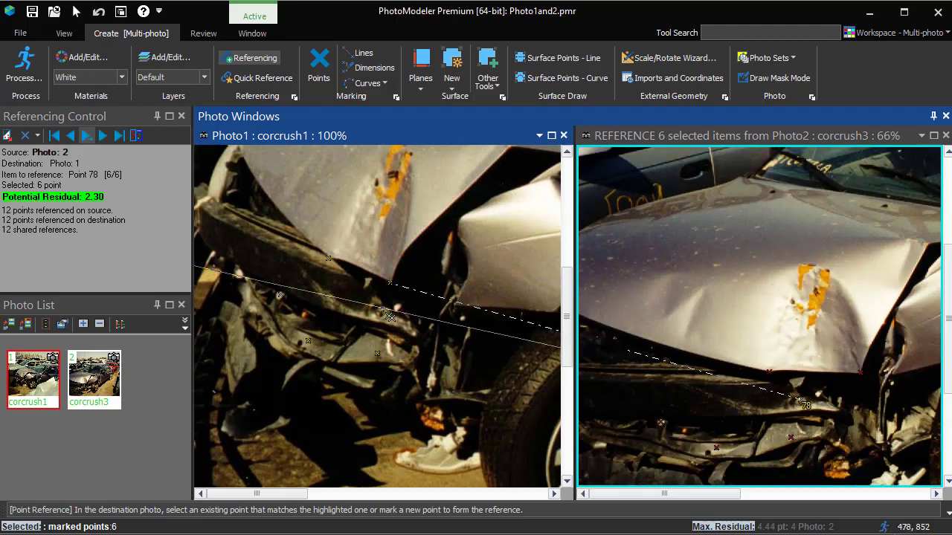
scroll(390, 315, up, 1)
click(390, 315)
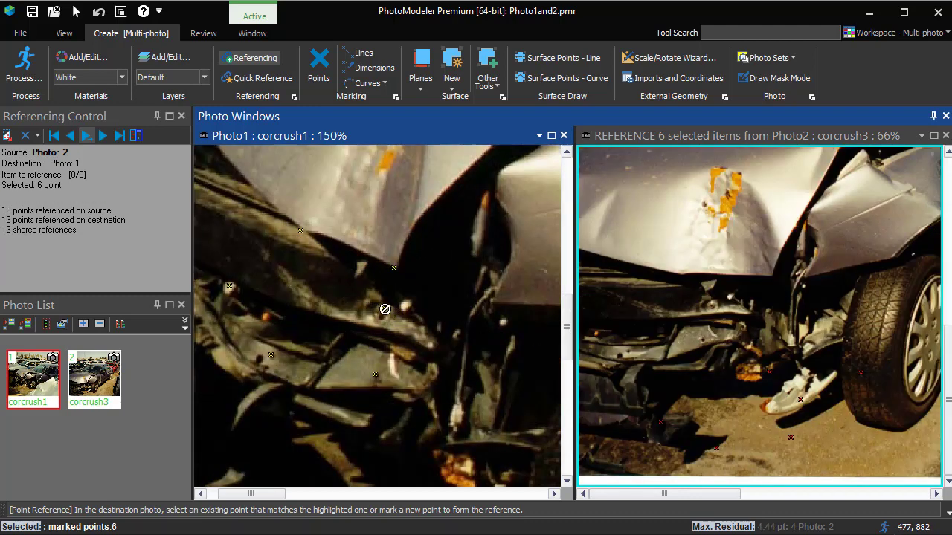
scroll(379, 304, down, 1)
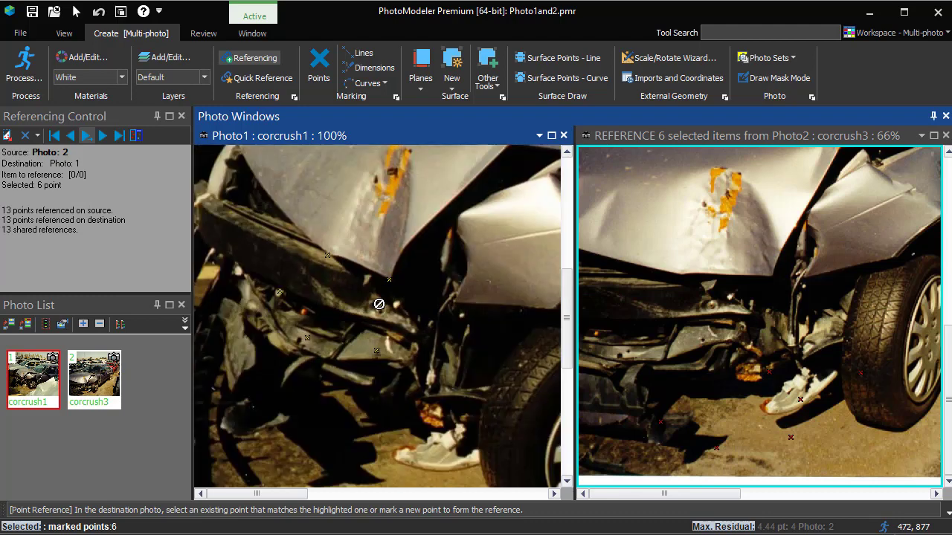
scroll(379, 304, up, 1)
scroll(733, 361, down, 1)
scroll(734, 361, up, 1)
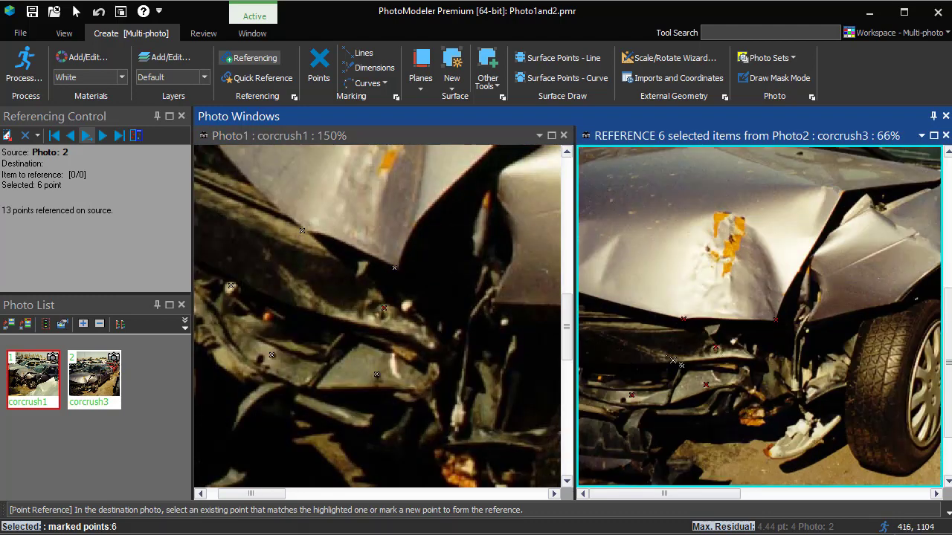
Adjust the gamma of photo corcrush3 to lighten its dark areas, and close the image enhancement settings
scroll(343, 339, down, 1)
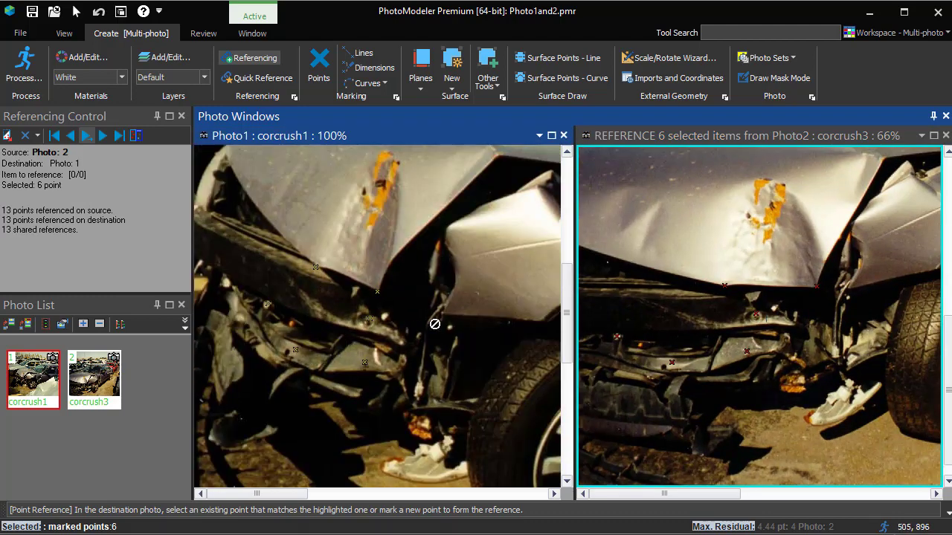
scroll(718, 341, down, 2)
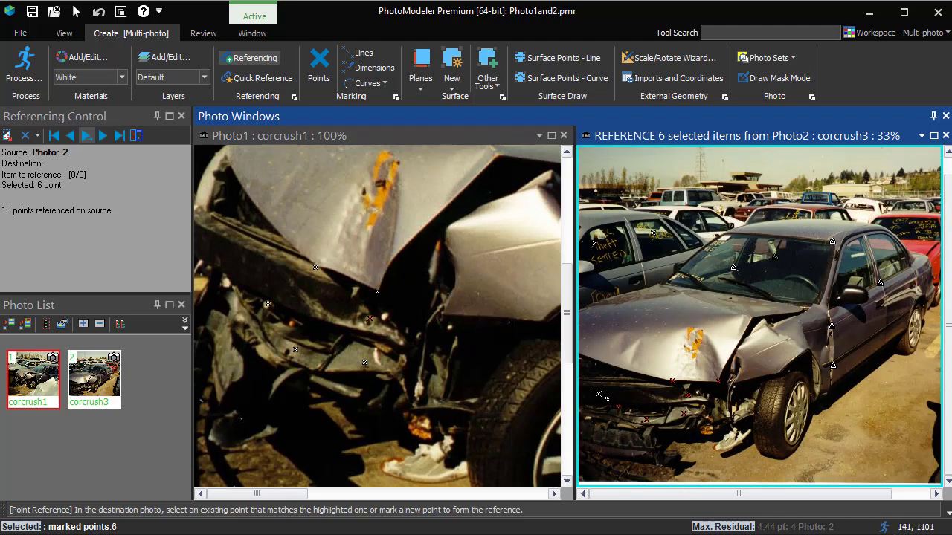
click(66, 35)
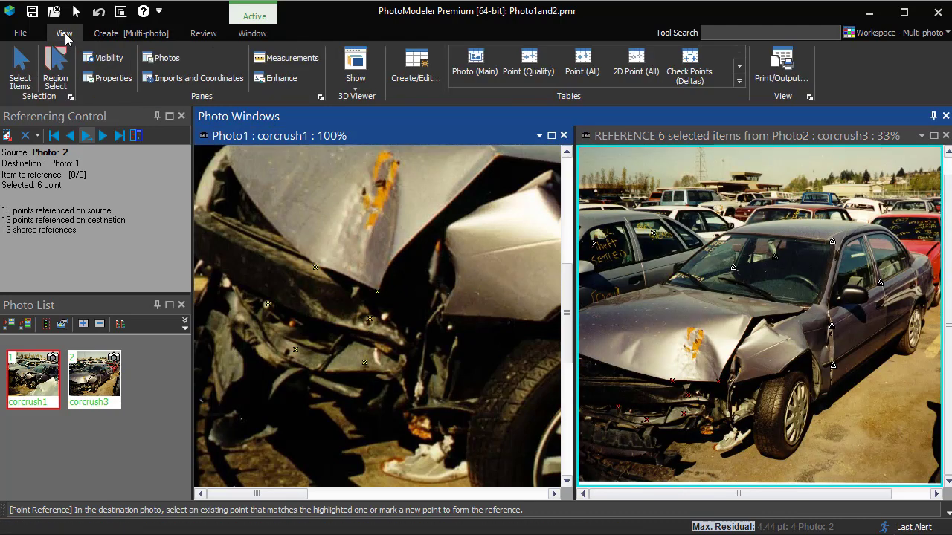
click(274, 79)
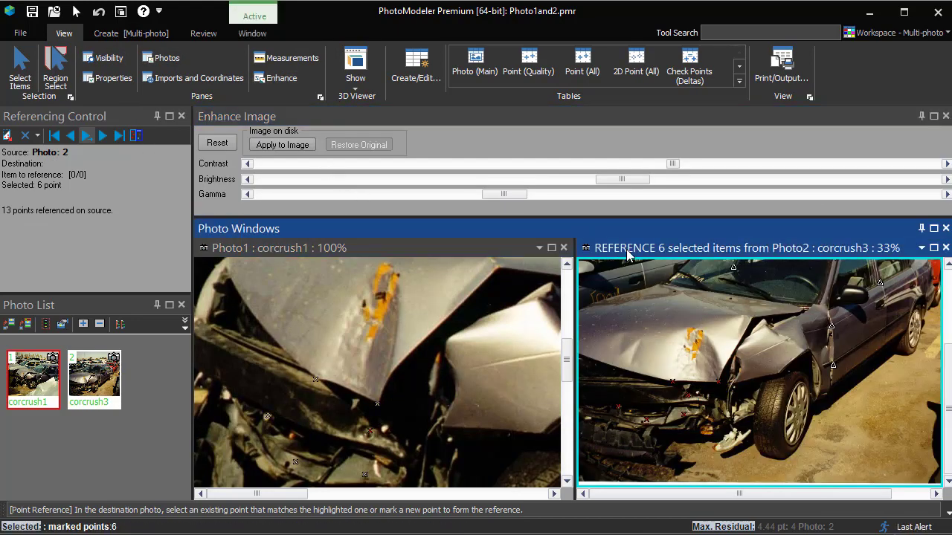
drag(512, 193, 329, 206)
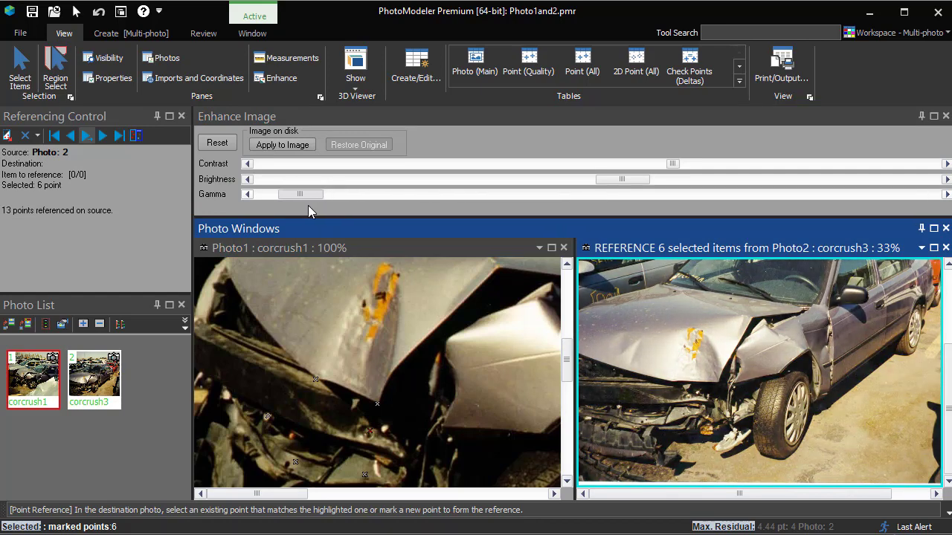
click(946, 116)
click(946, 117)
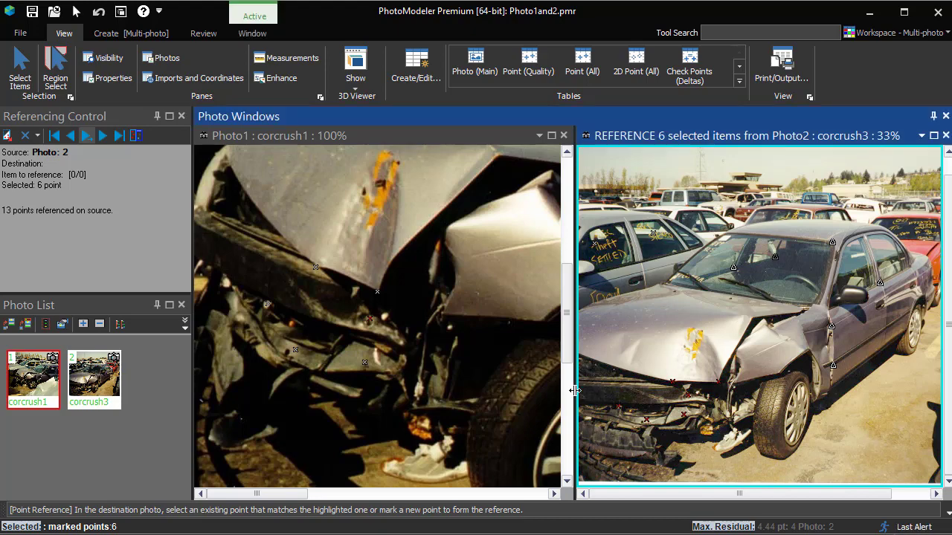
Mark two points along the bumper beam's upper edge in corcrush3 and reference each at its matching location in corcrush1
scroll(592, 400, up, 5)
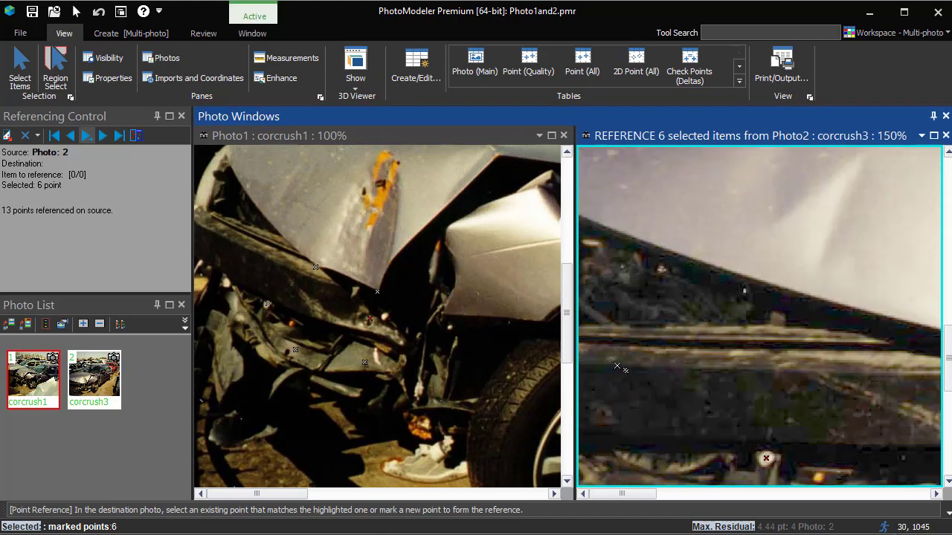
click(604, 365)
scroll(236, 243, up, 2)
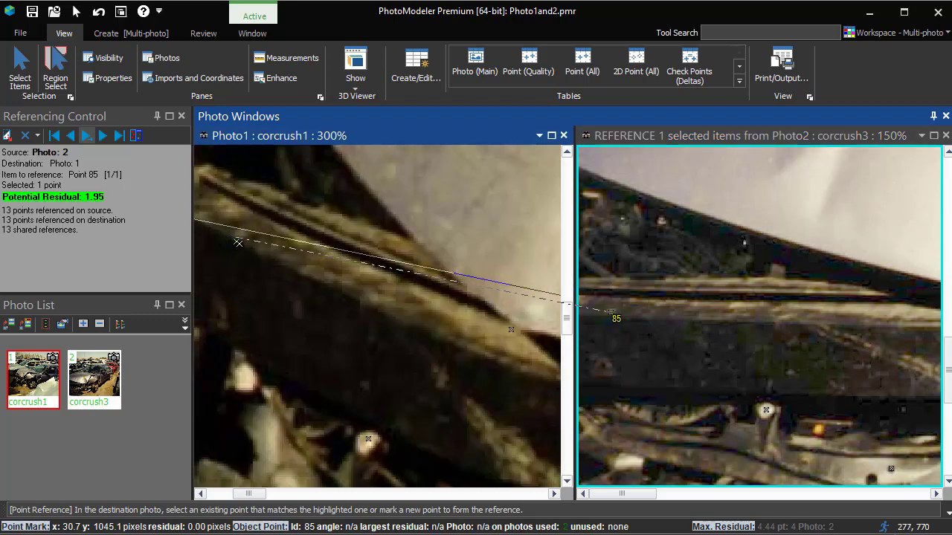
click(231, 235)
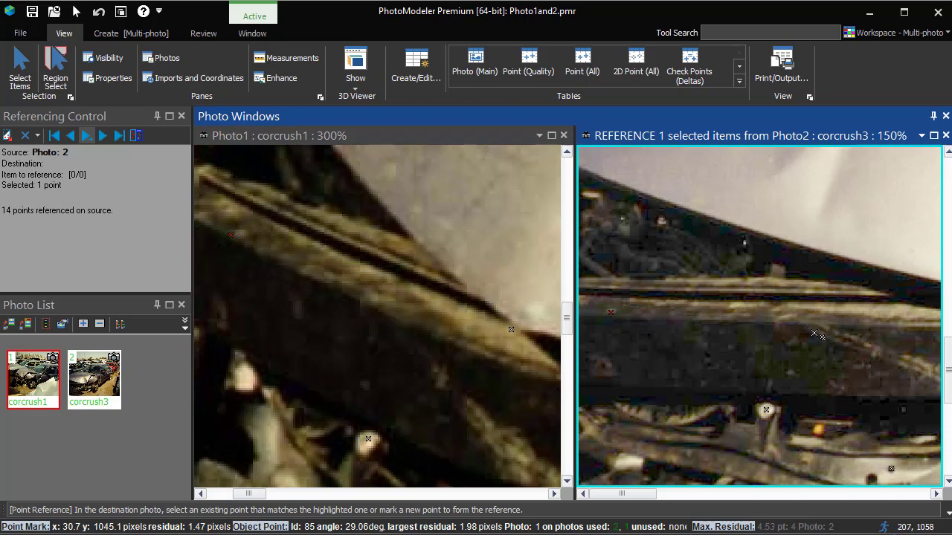
click(825, 331)
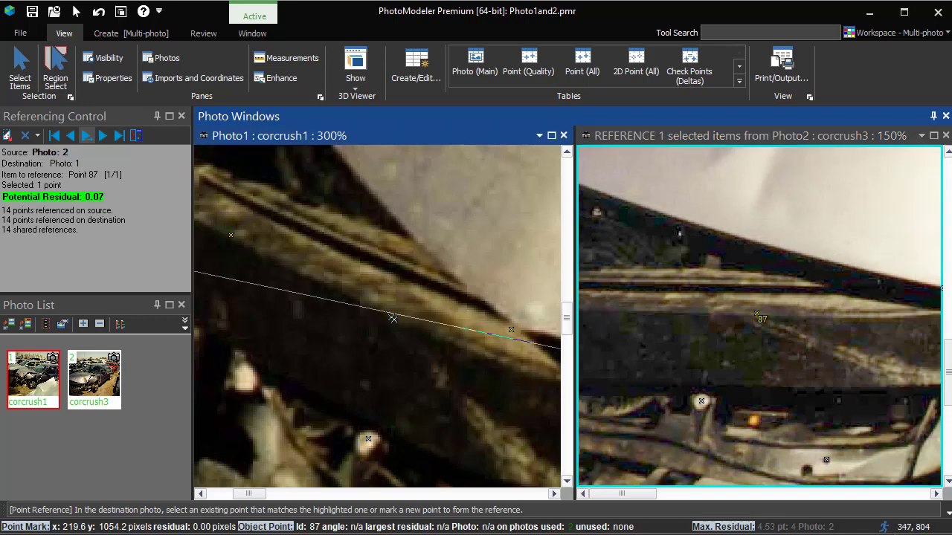
click(386, 313)
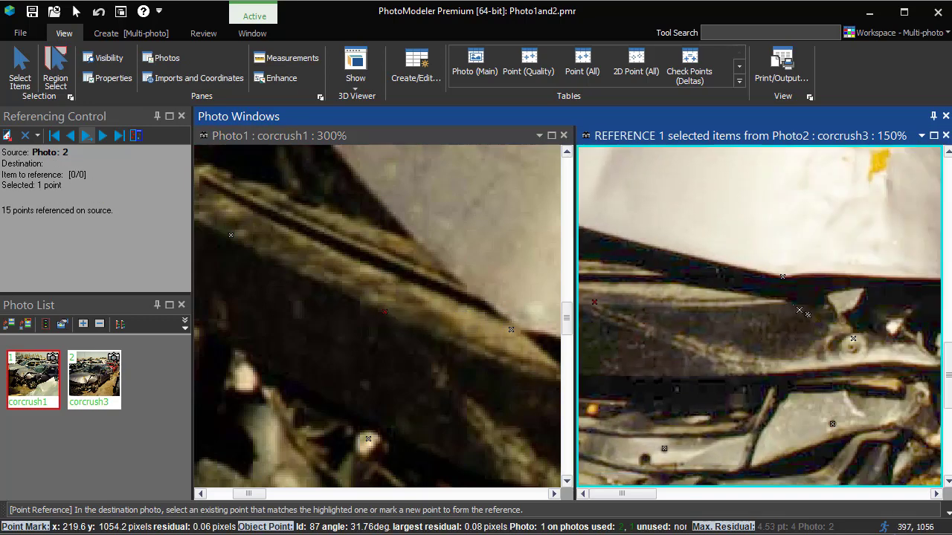
Mark the beam-edge point below the hood bend and the beam's far end in corcrush3, referencing both in corcrush1
click(802, 311)
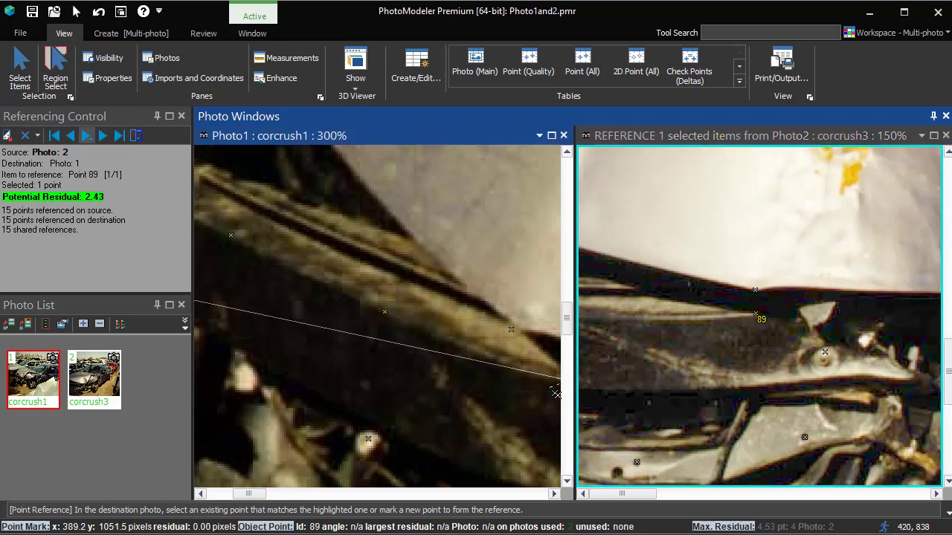
middle_drag(556, 394, 383, 354)
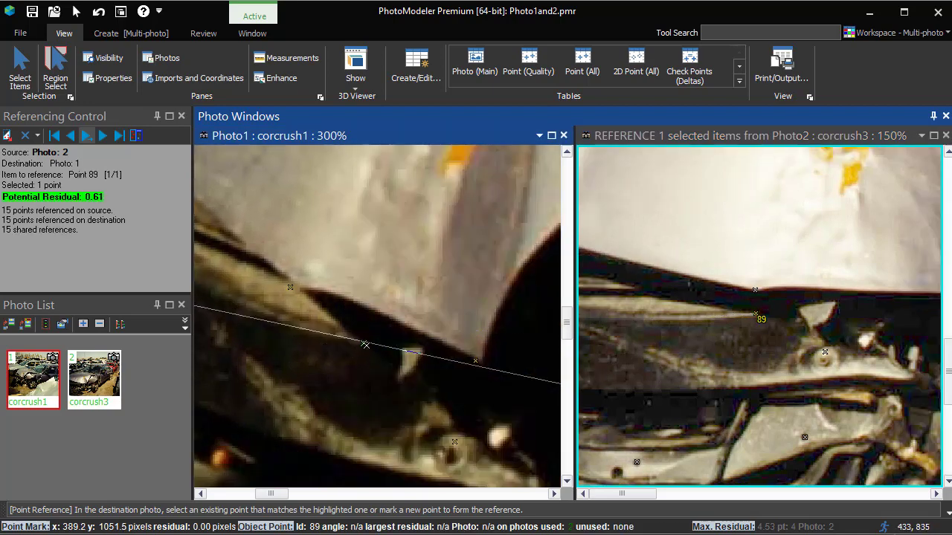
click(355, 338)
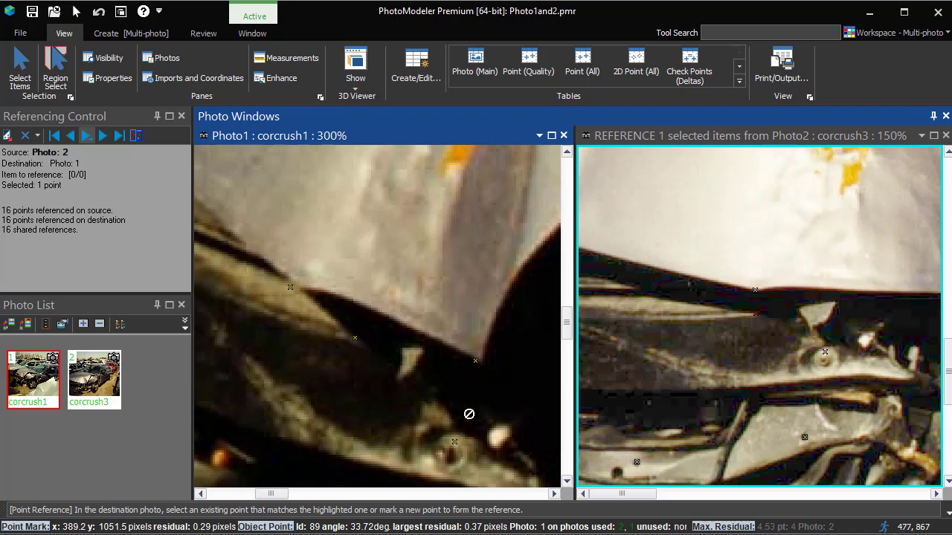
click(870, 384)
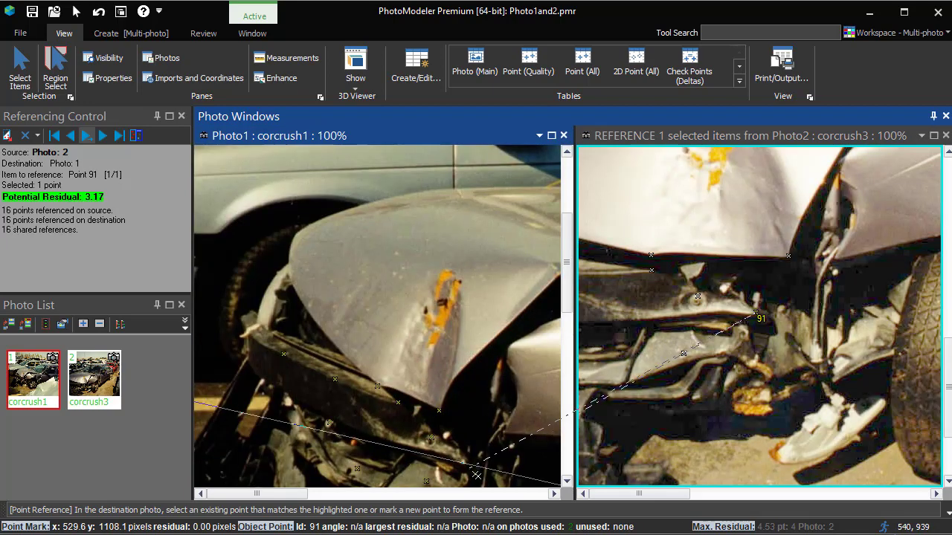
scroll(472, 470, up, 1)
click(433, 440)
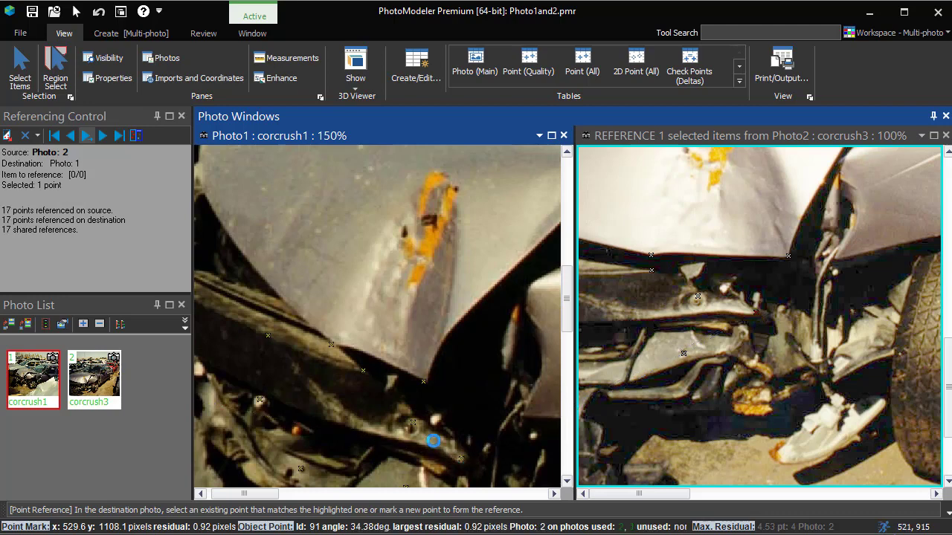
scroll(421, 417, down, 2)
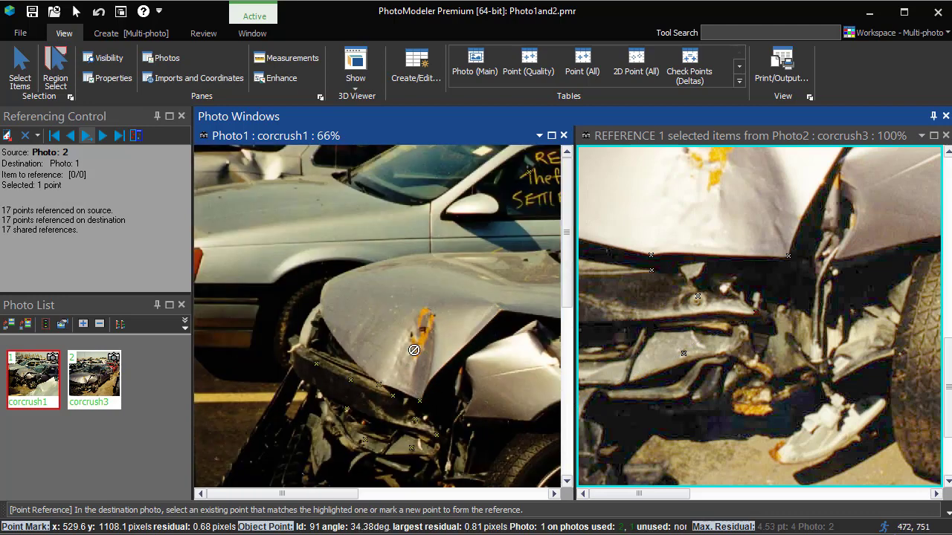
Draw a connected line in corcrush3 through the three beam-edge points, the bolt point and the beam's far-end point
click(132, 32)
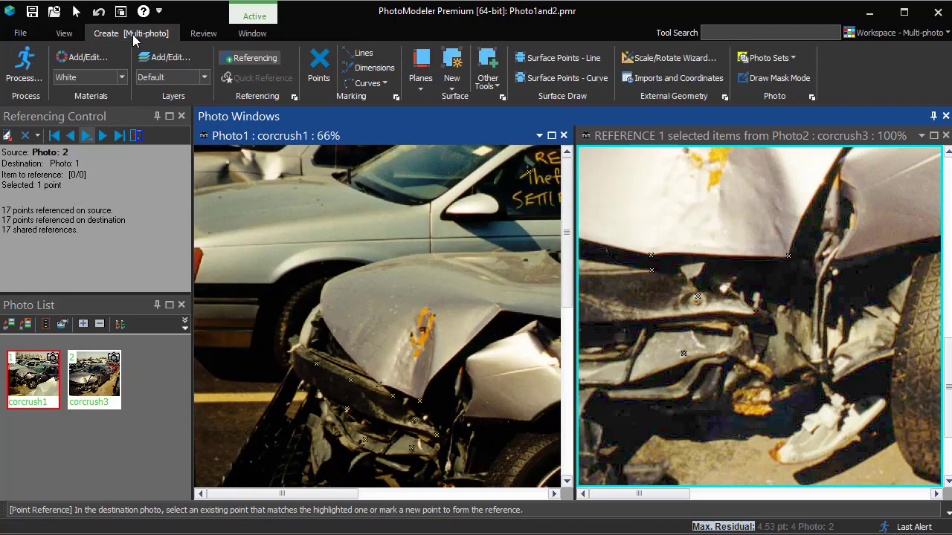
click(363, 53)
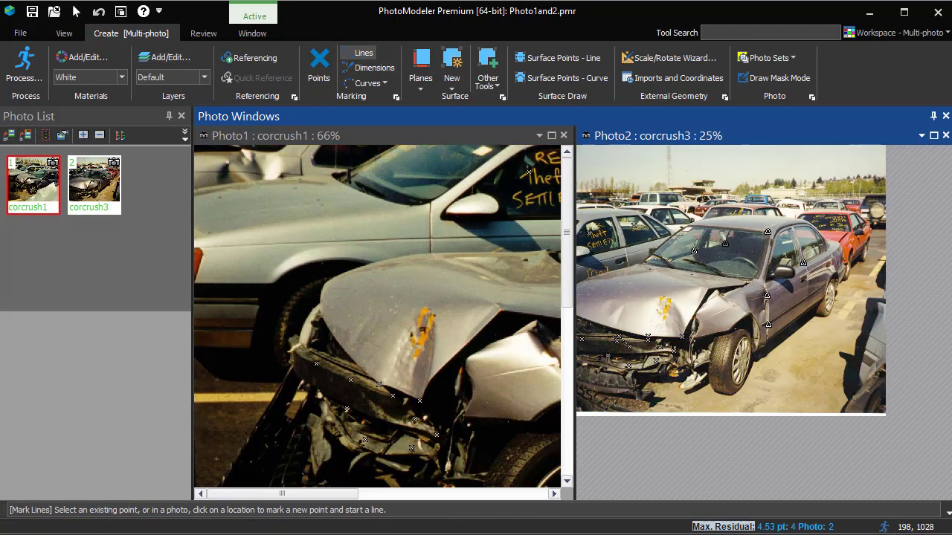
click(582, 339)
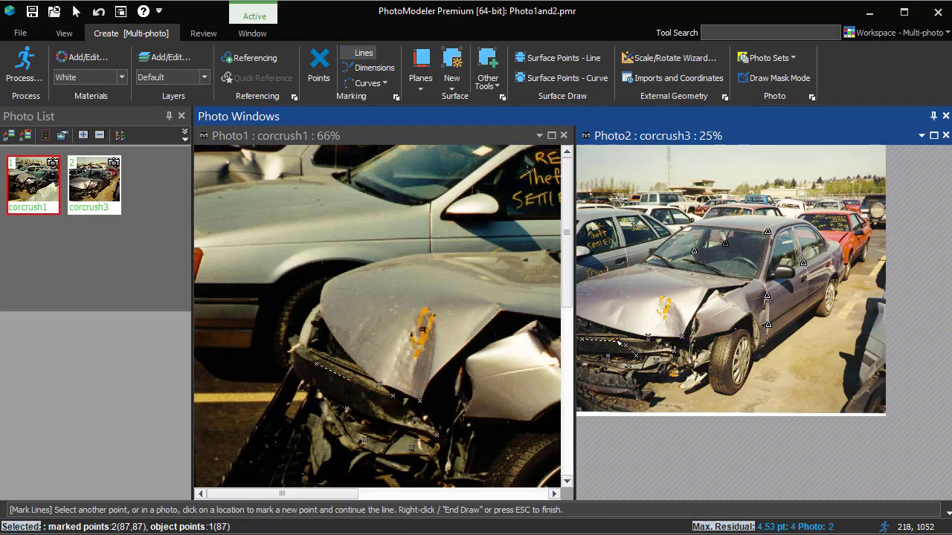
click(648, 341)
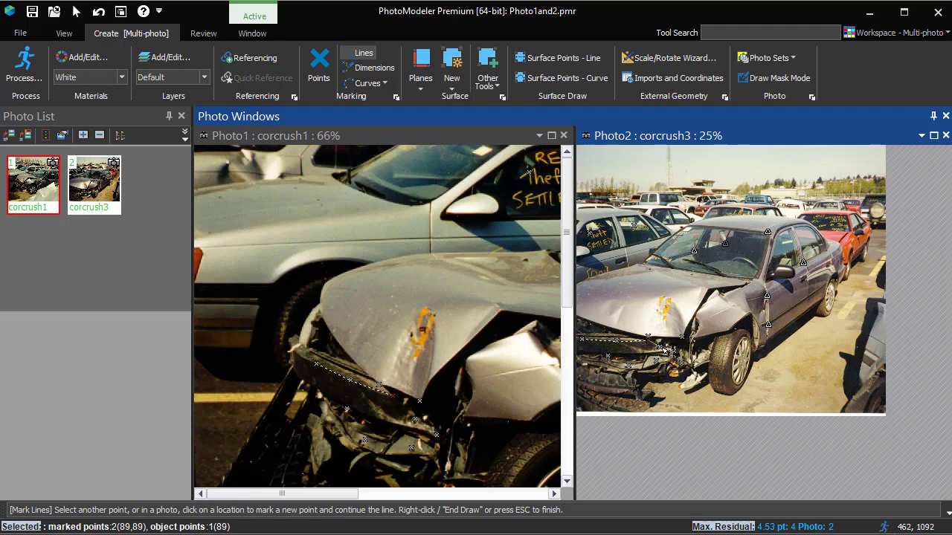
click(661, 347)
click(675, 352)
right_click(675, 358)
click(683, 363)
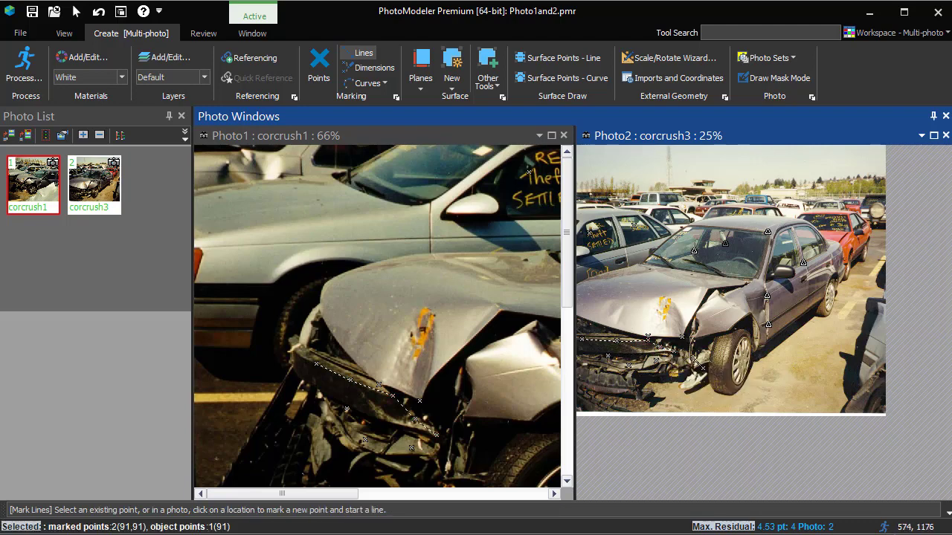
Open a 3D view of the model and orbit it to examine the crush line against the exemplar car wireframe
click(75, 11)
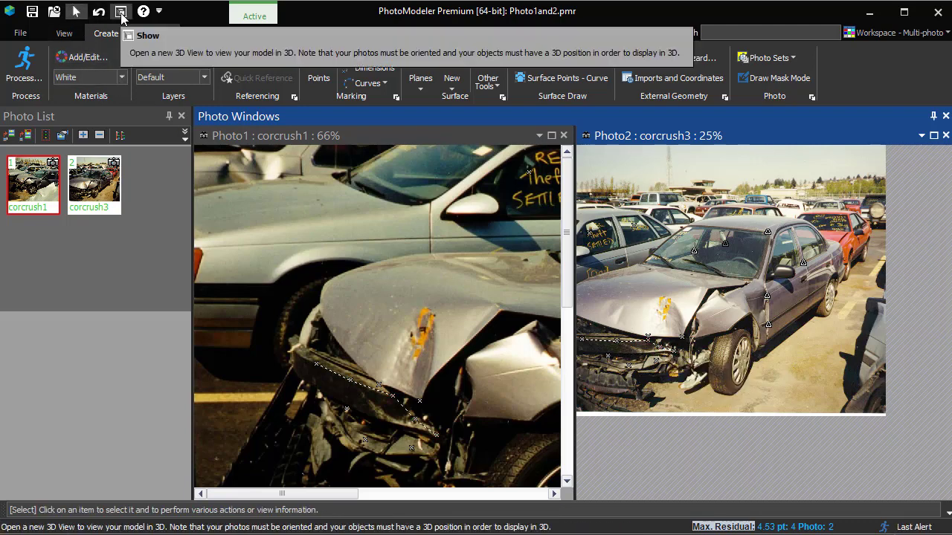
click(121, 12)
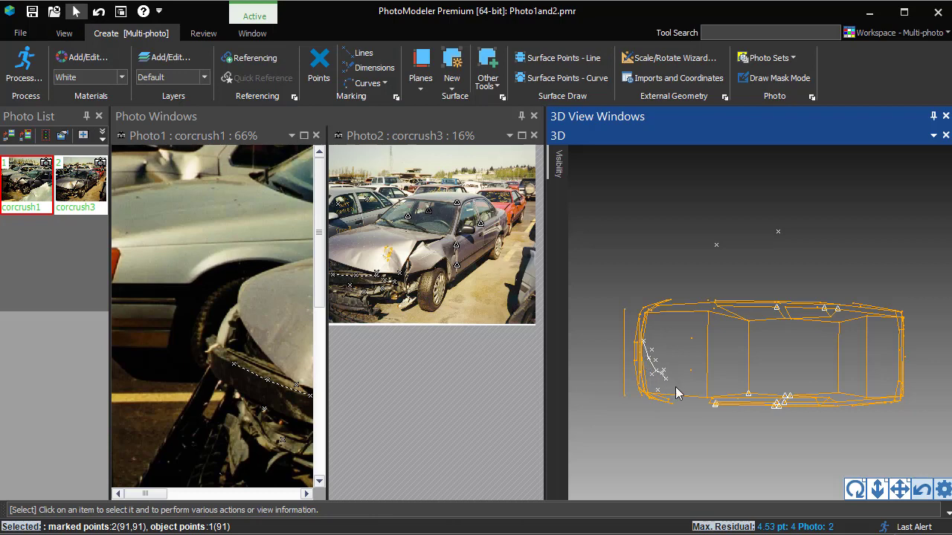
drag(852, 490, 852, 437)
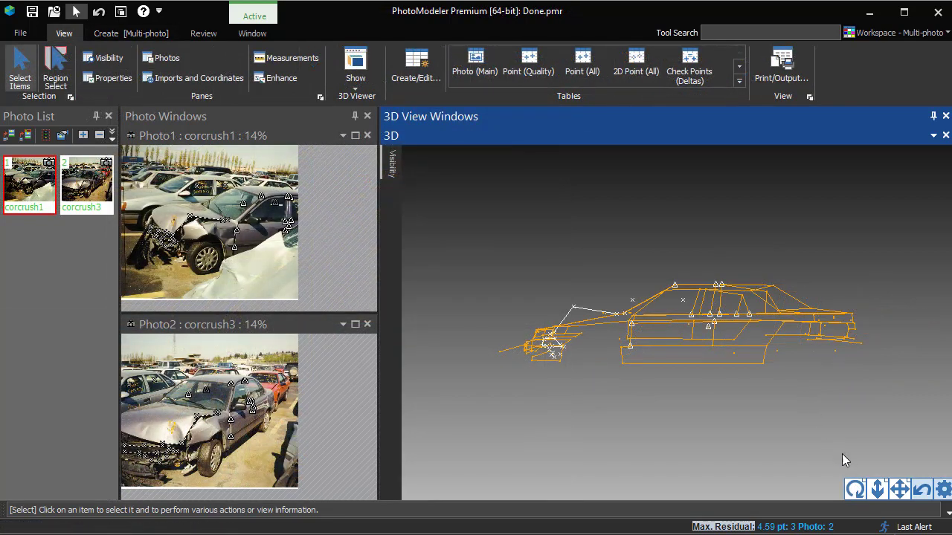
click(857, 490)
drag(855, 487, 925, 531)
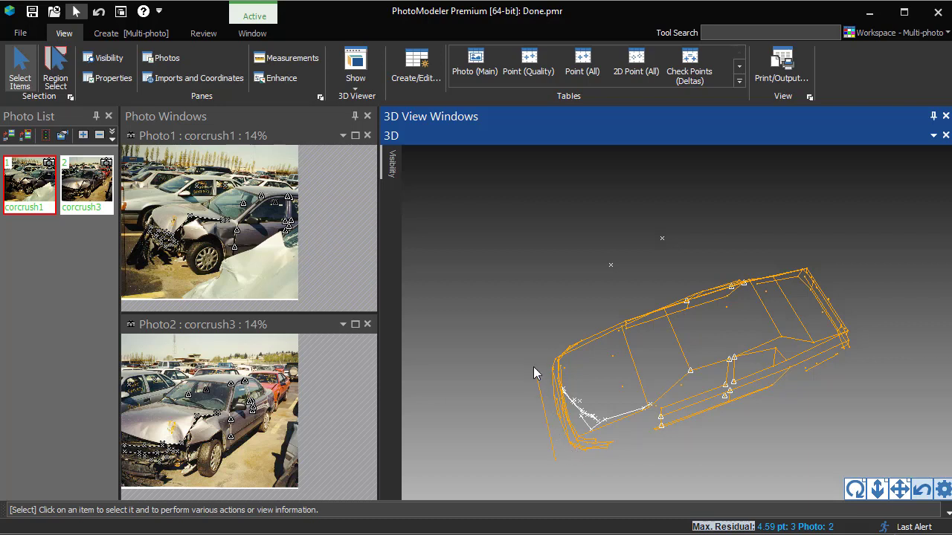
Measure the distance from the imported control line ahead of the car's front to crush Point 98 in the 3D view
click(552, 447)
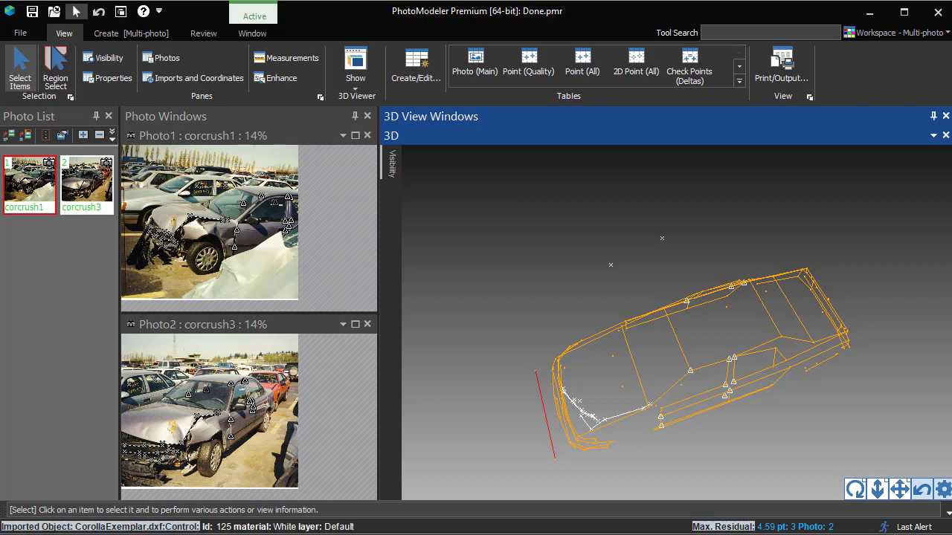
click(923, 490)
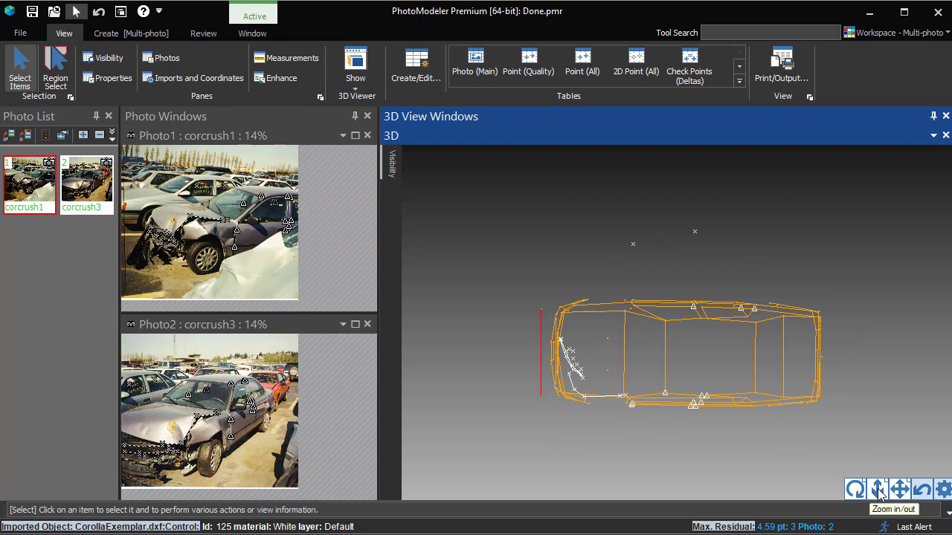
drag(877, 491, 951, 470)
drag(876, 493, 951, 449)
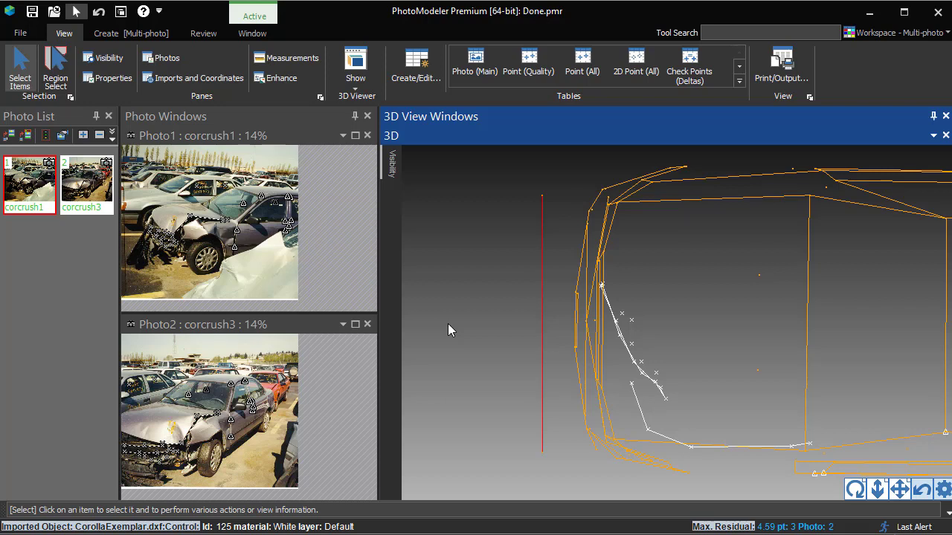
click(285, 65)
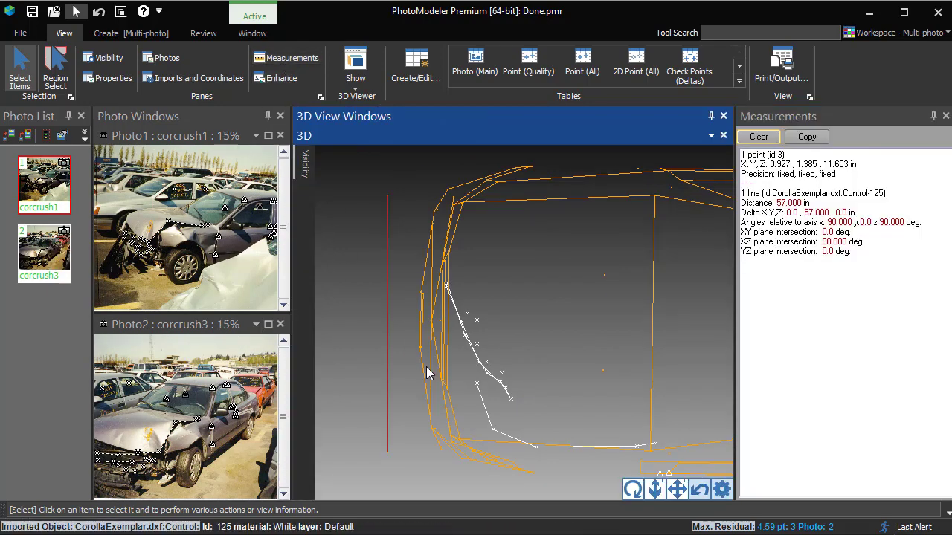
click(507, 389)
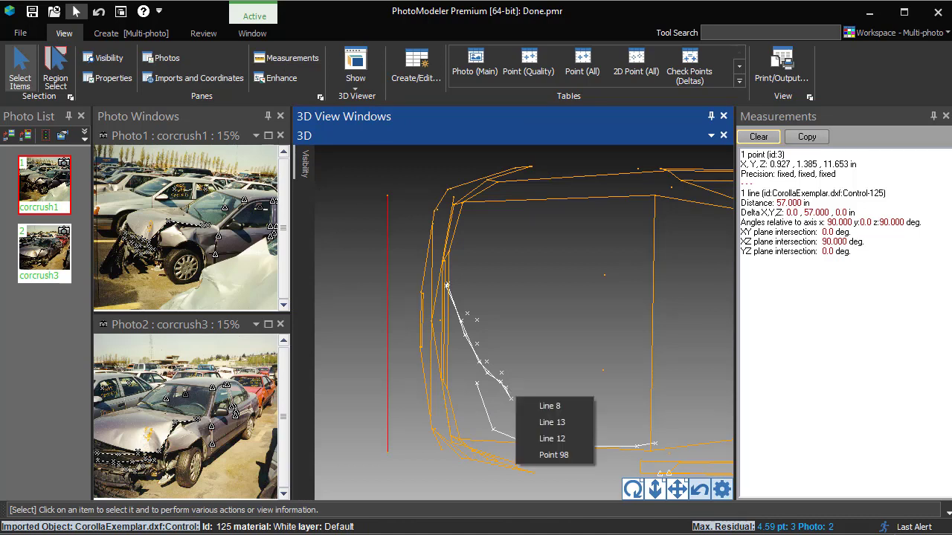
click(566, 454)
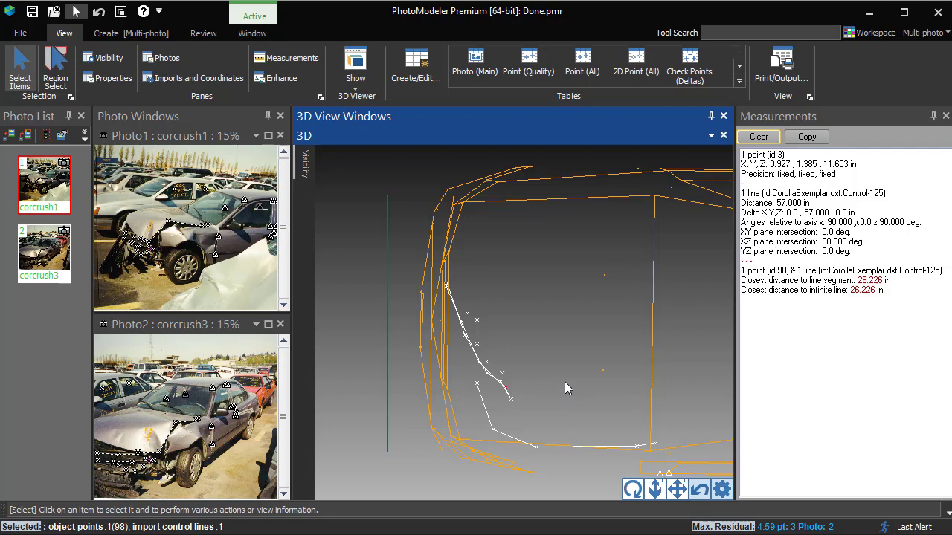
Measure the distance from the beam-edge point below the hood bend in corcrush3 to the control line ahead of the car
click(127, 437)
scroll(133, 443, up, 3)
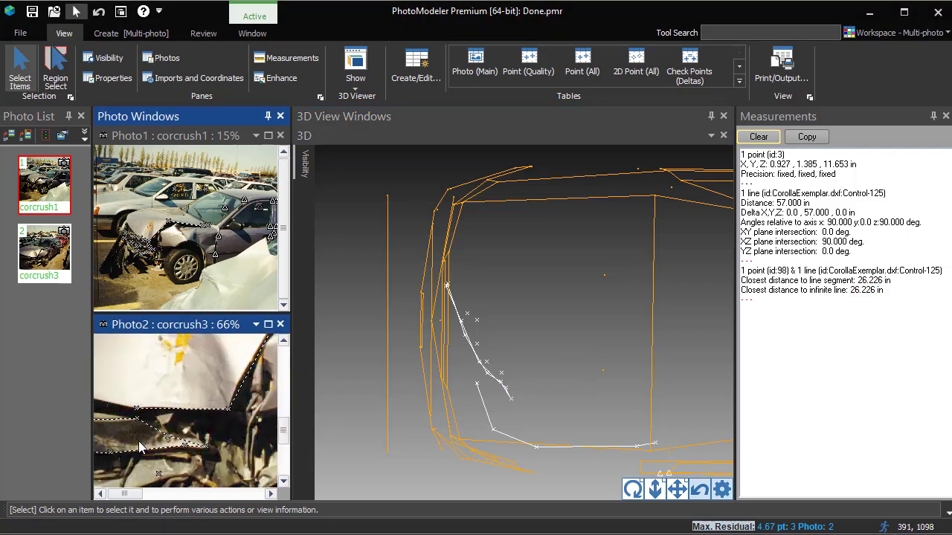
click(142, 423)
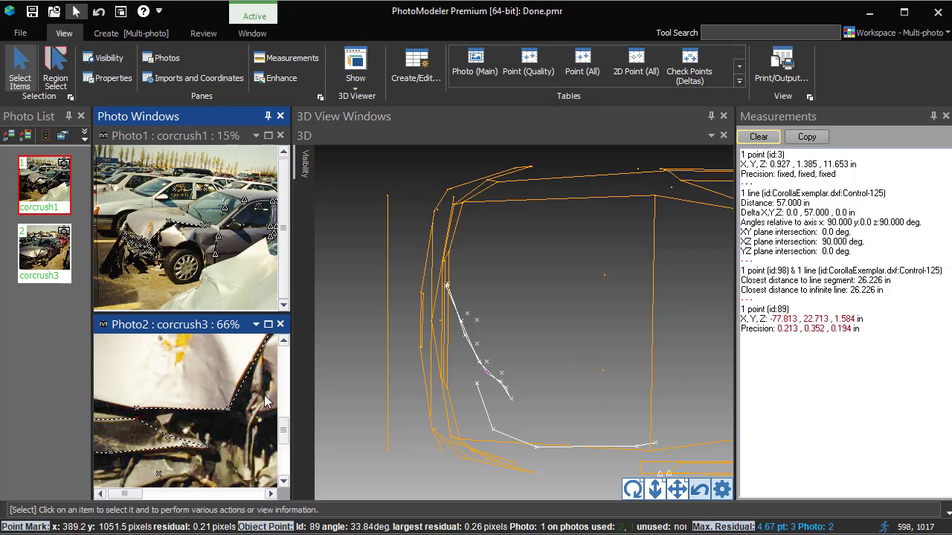
ctrl+click(389, 345)
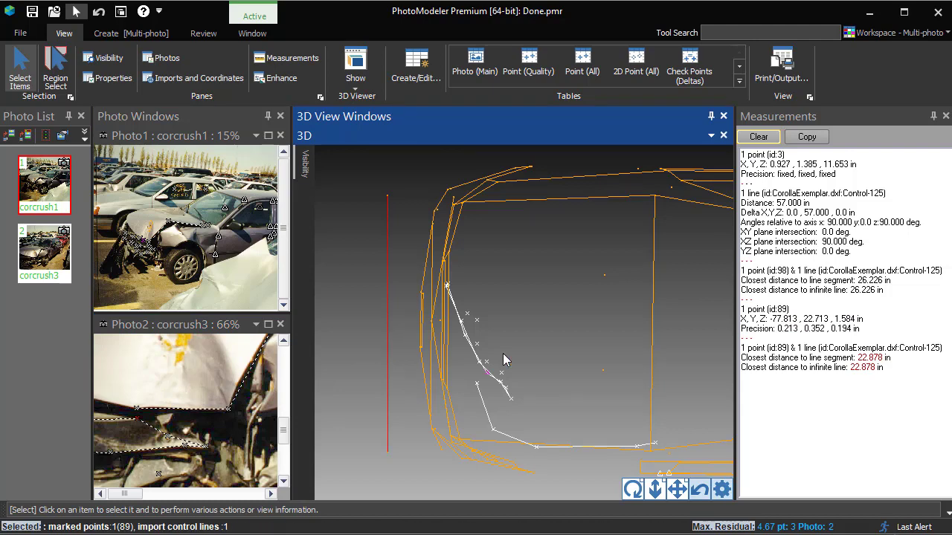